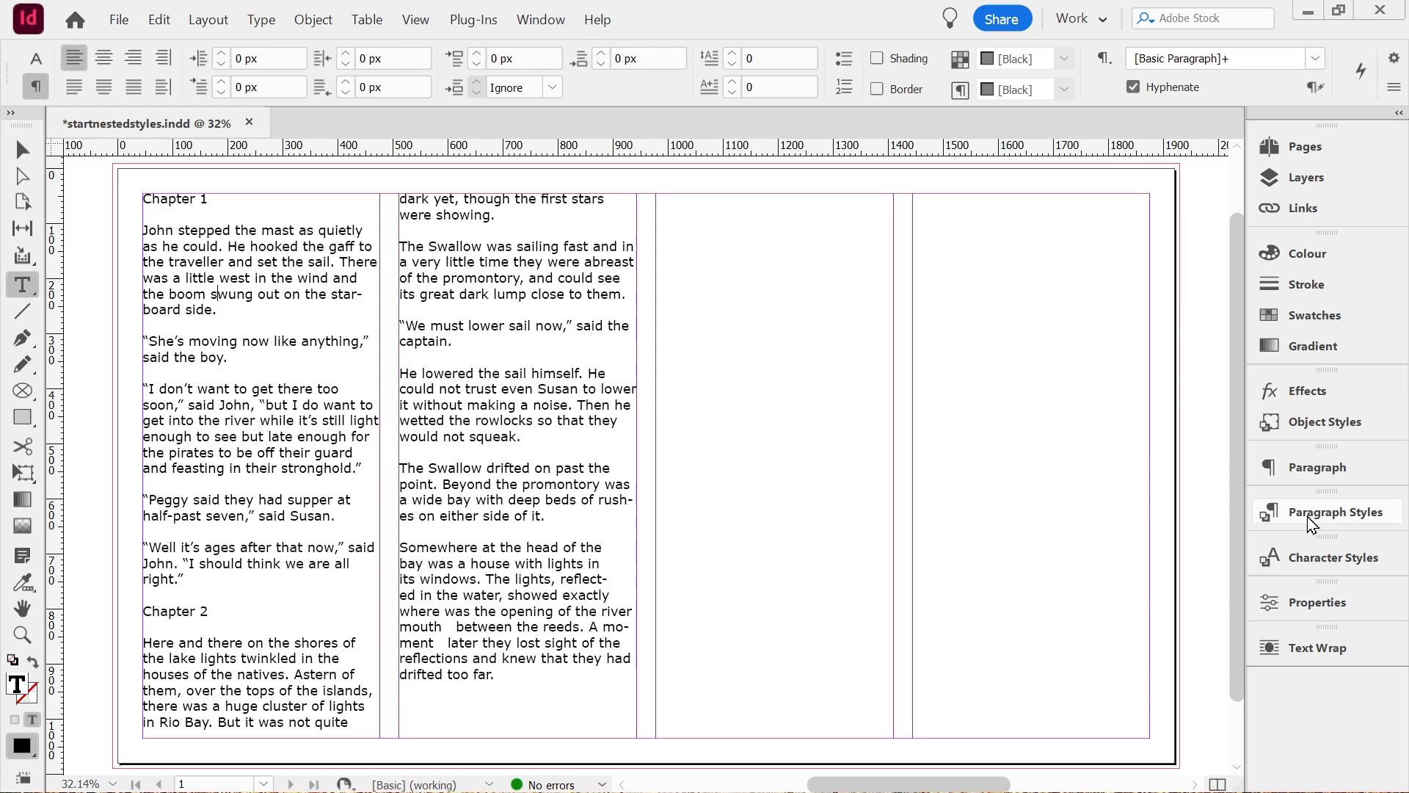
Create a paragraph style named basicbody from the formatting of the body text.
{"action": "left_click", "coordinate": [1314, 613]}
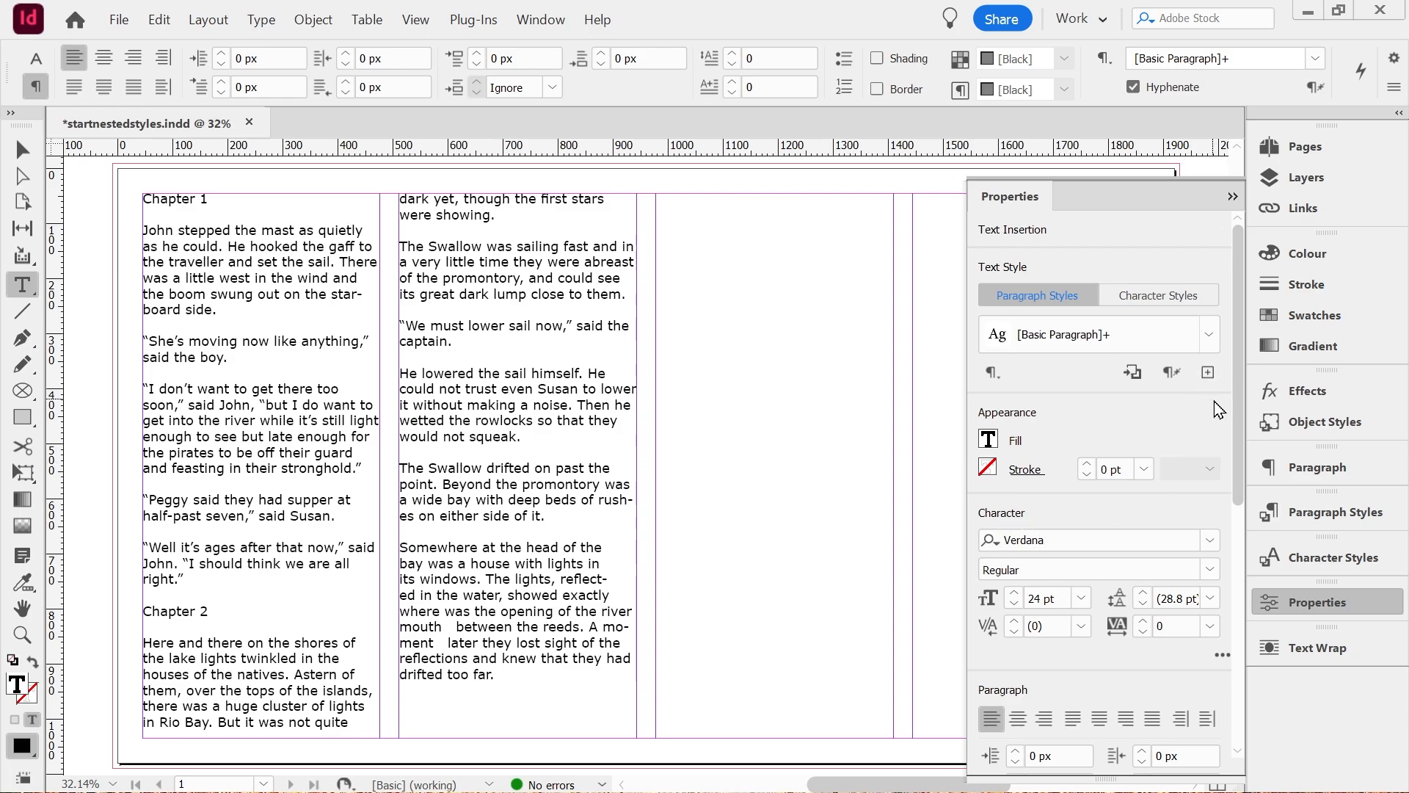
{"action": "left_click", "coordinate": [1207, 372]}
{"action": "type", "text": "a"}
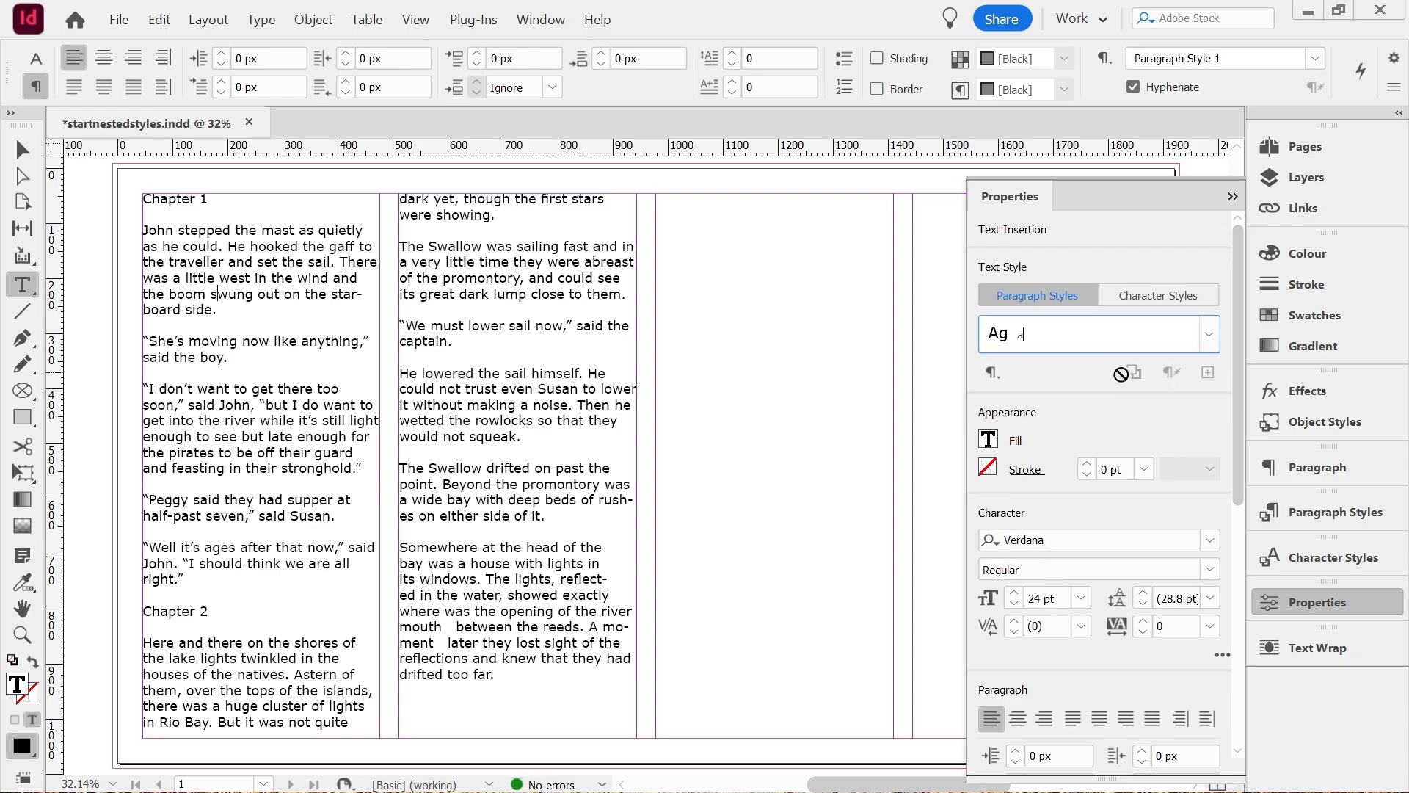
{"action": "type", "text": "basicbody"}
{"action": "key", "text": "Return"}
{"action": "left_click", "coordinate": [1233, 197]}
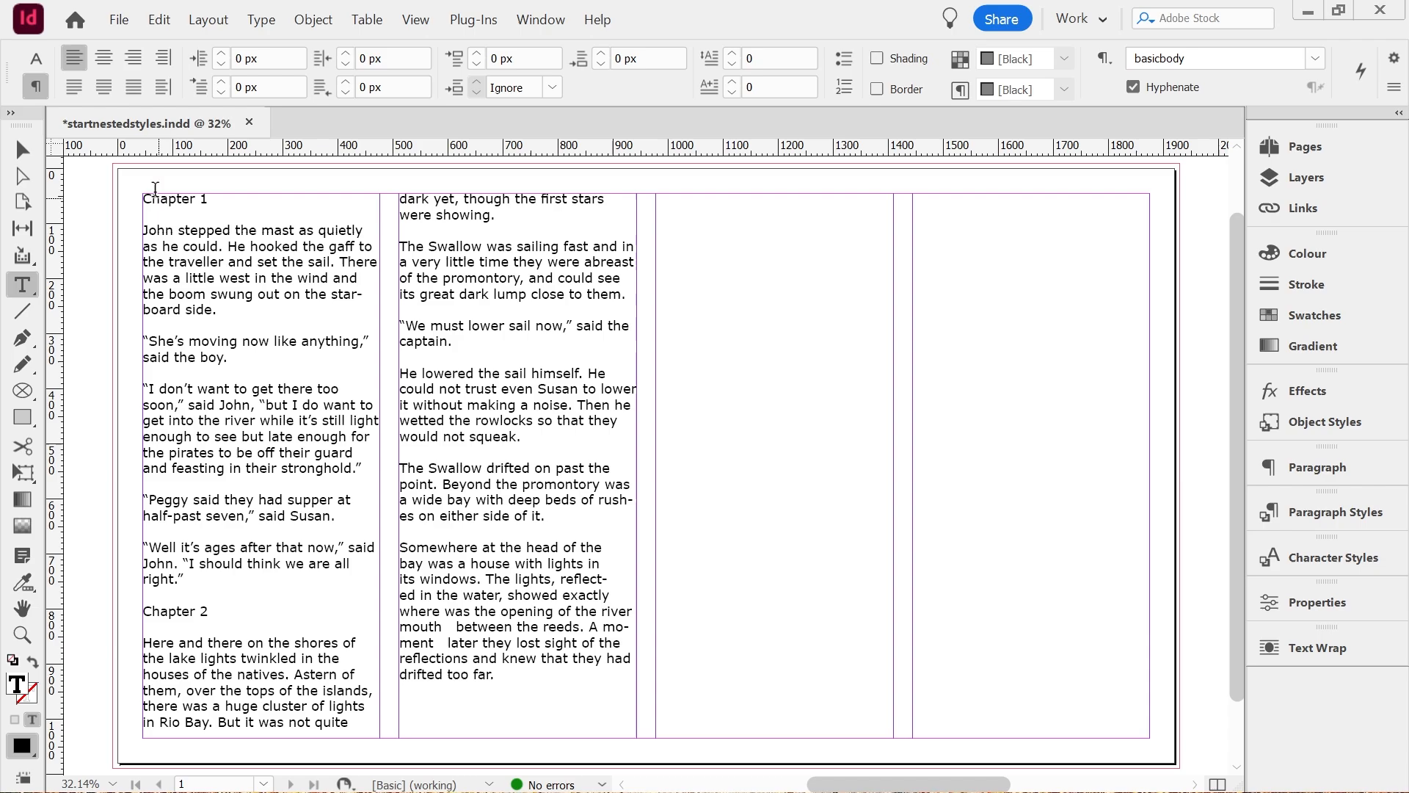
Set the "Chapter 1" heading to the Neuzon font at 36 pt.
{"action": "left_click", "coordinate": [178, 195]}
{"action": "triple_click", "coordinate": [169, 193]}
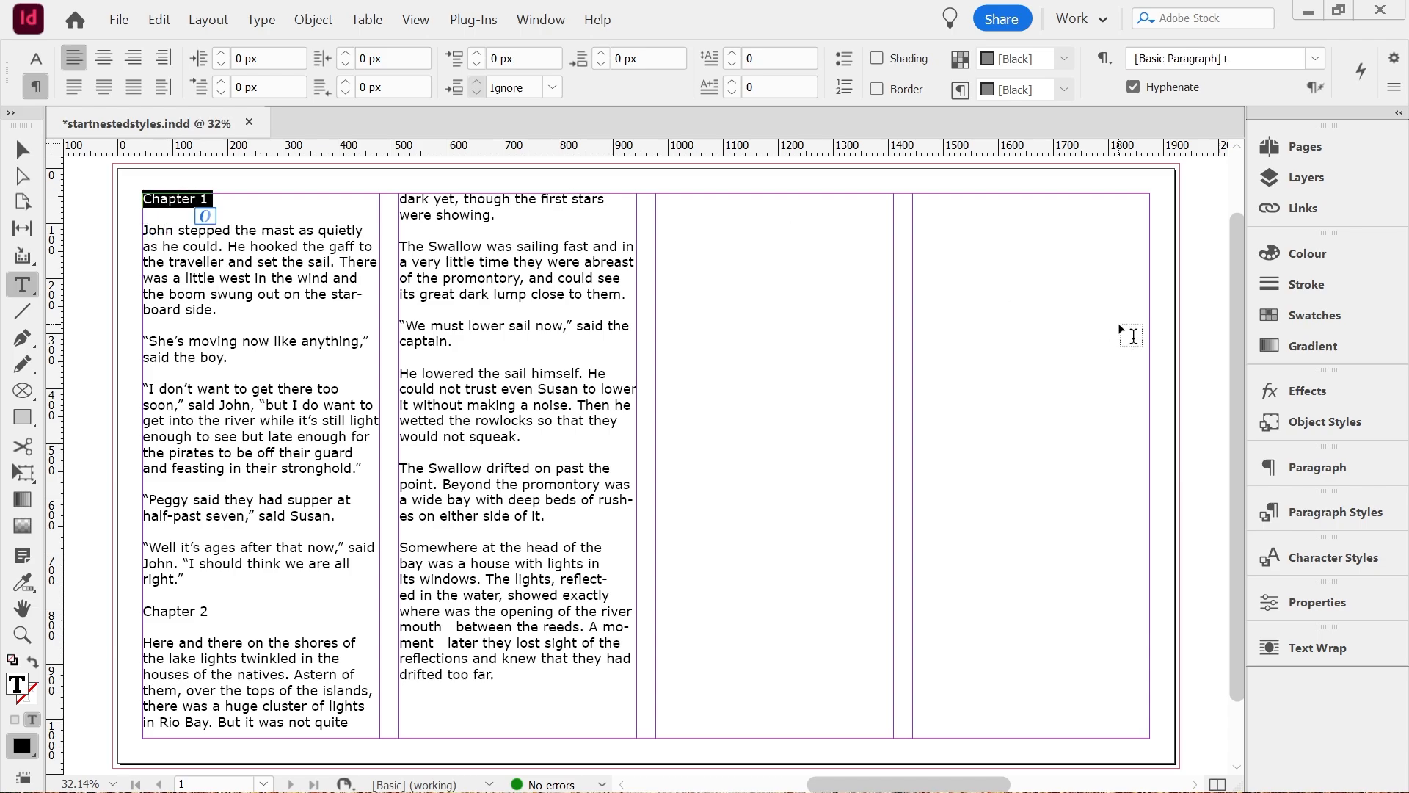
{"action": "left_click", "coordinate": [1323, 602]}
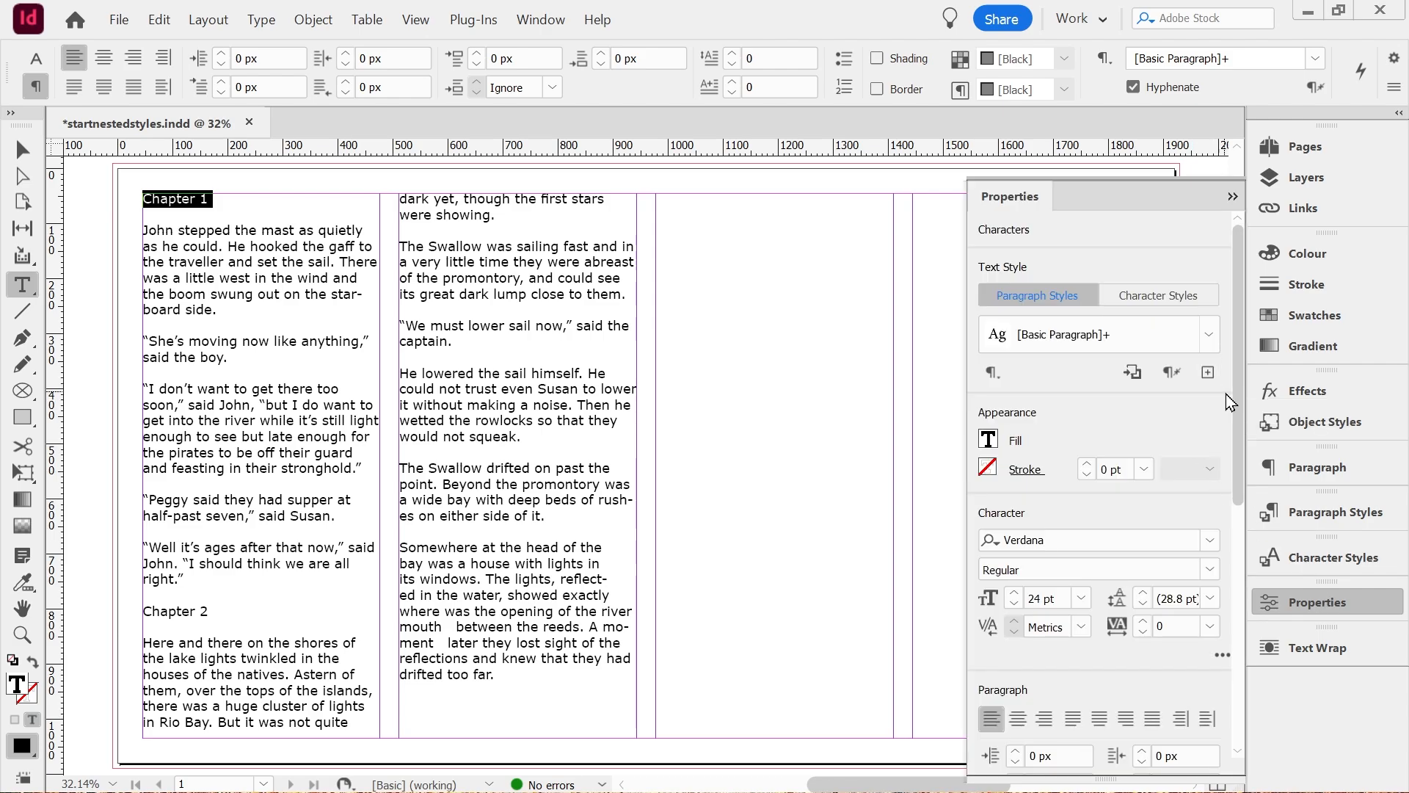
{"action": "left_click", "coordinate": [1215, 540]}
{"action": "left_click", "coordinate": [1211, 540]}
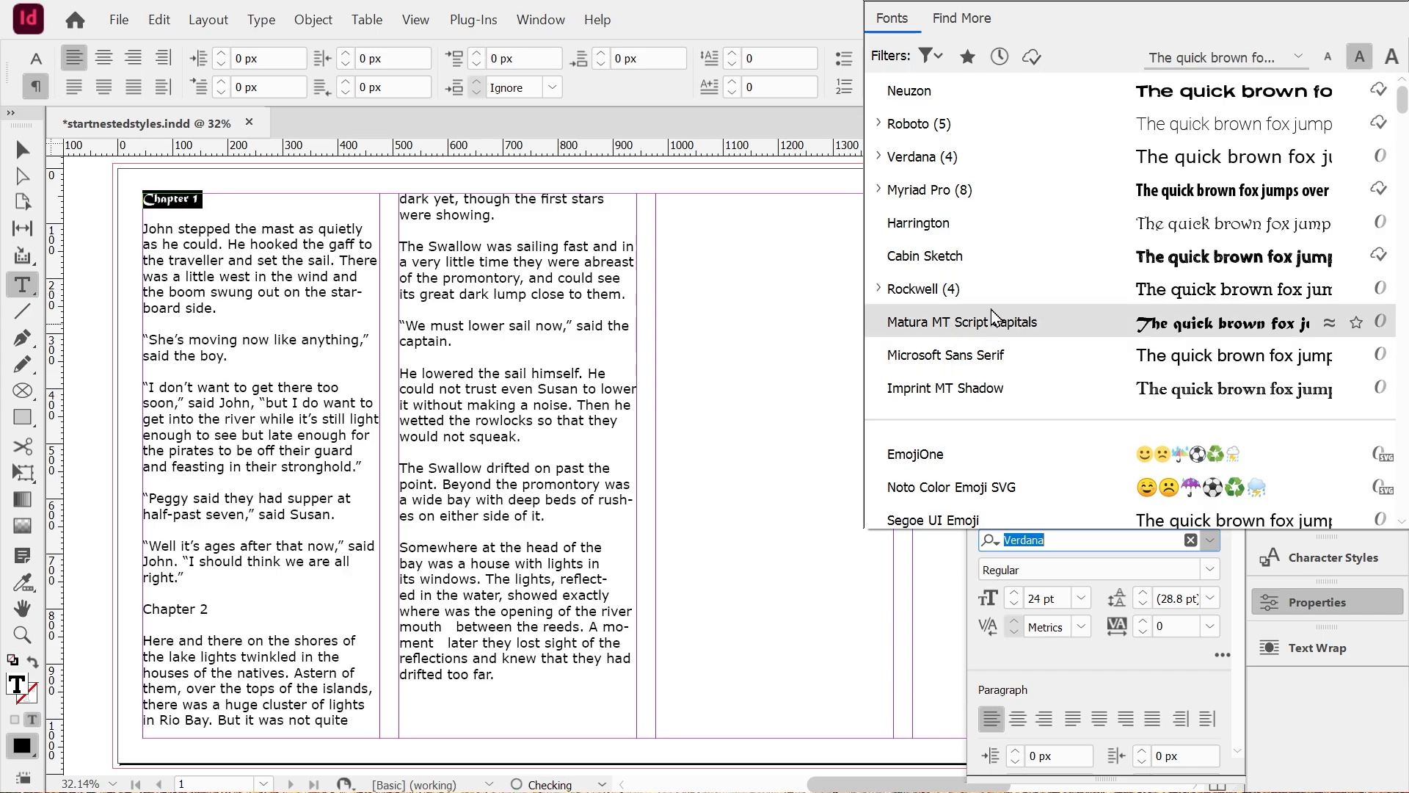
{"action": "left_click", "coordinate": [929, 90]}
{"action": "left_click", "coordinate": [1081, 599]}
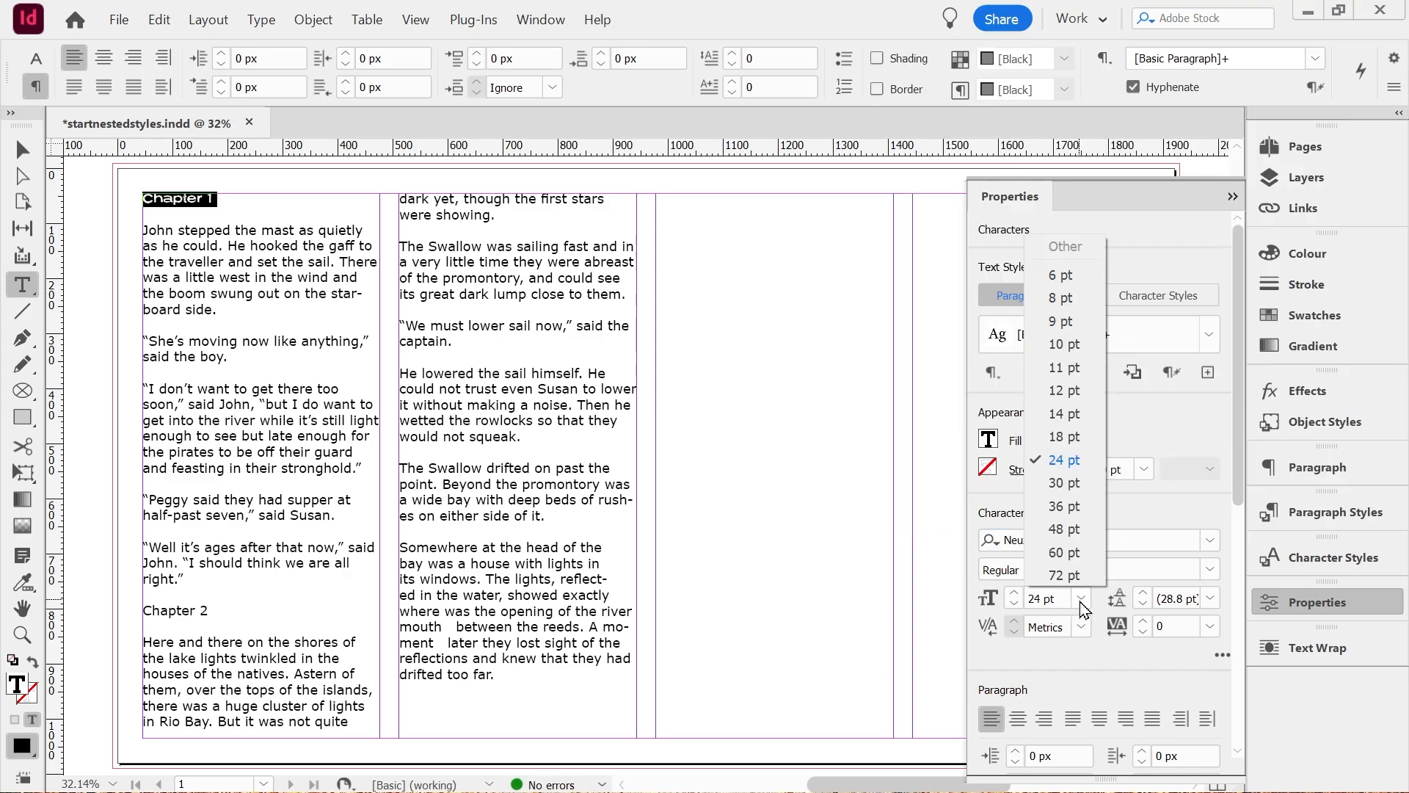
{"action": "left_click", "coordinate": [1073, 505]}
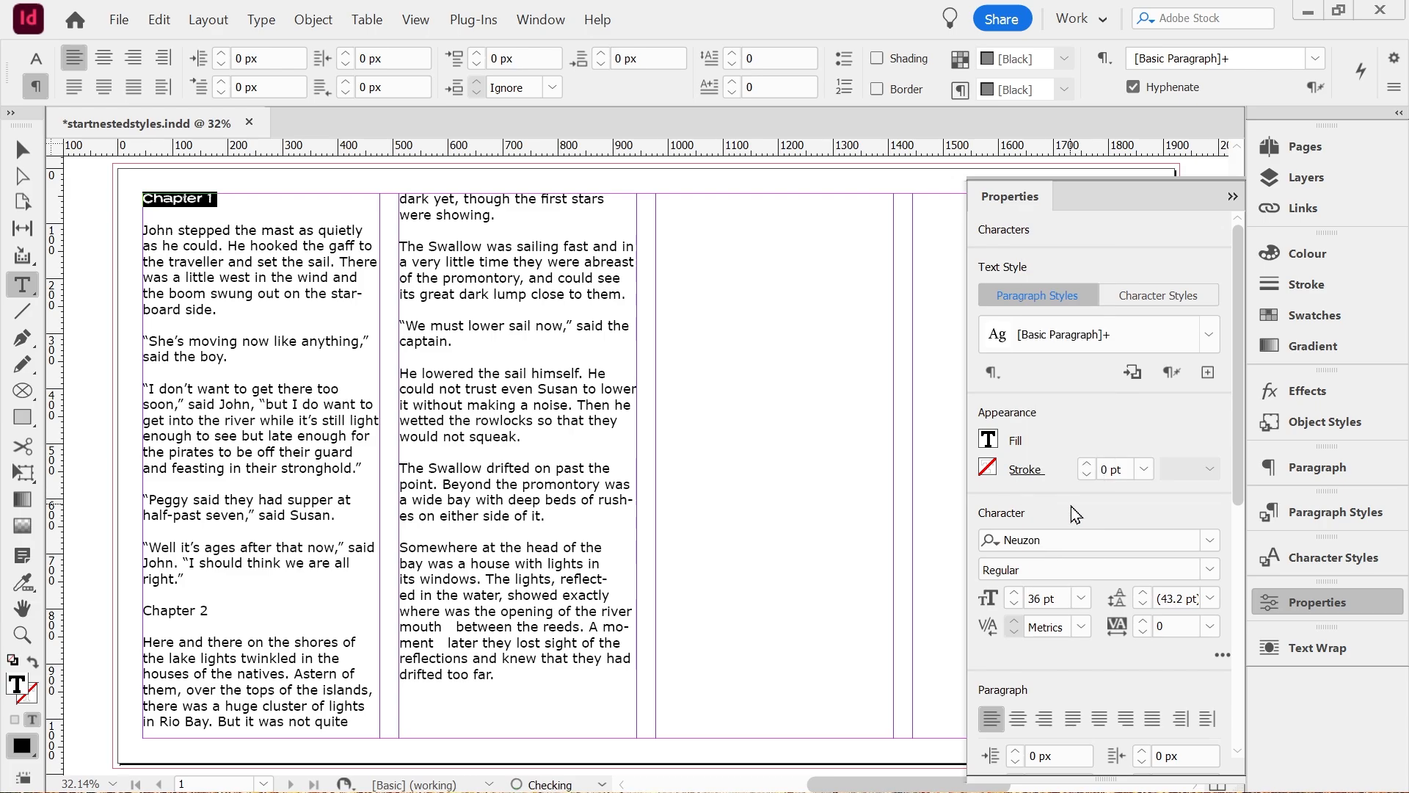
Centre the "Chapter 1" heading and set its text fill to MidBlue.
{"action": "left_click", "coordinate": [1018, 719]}
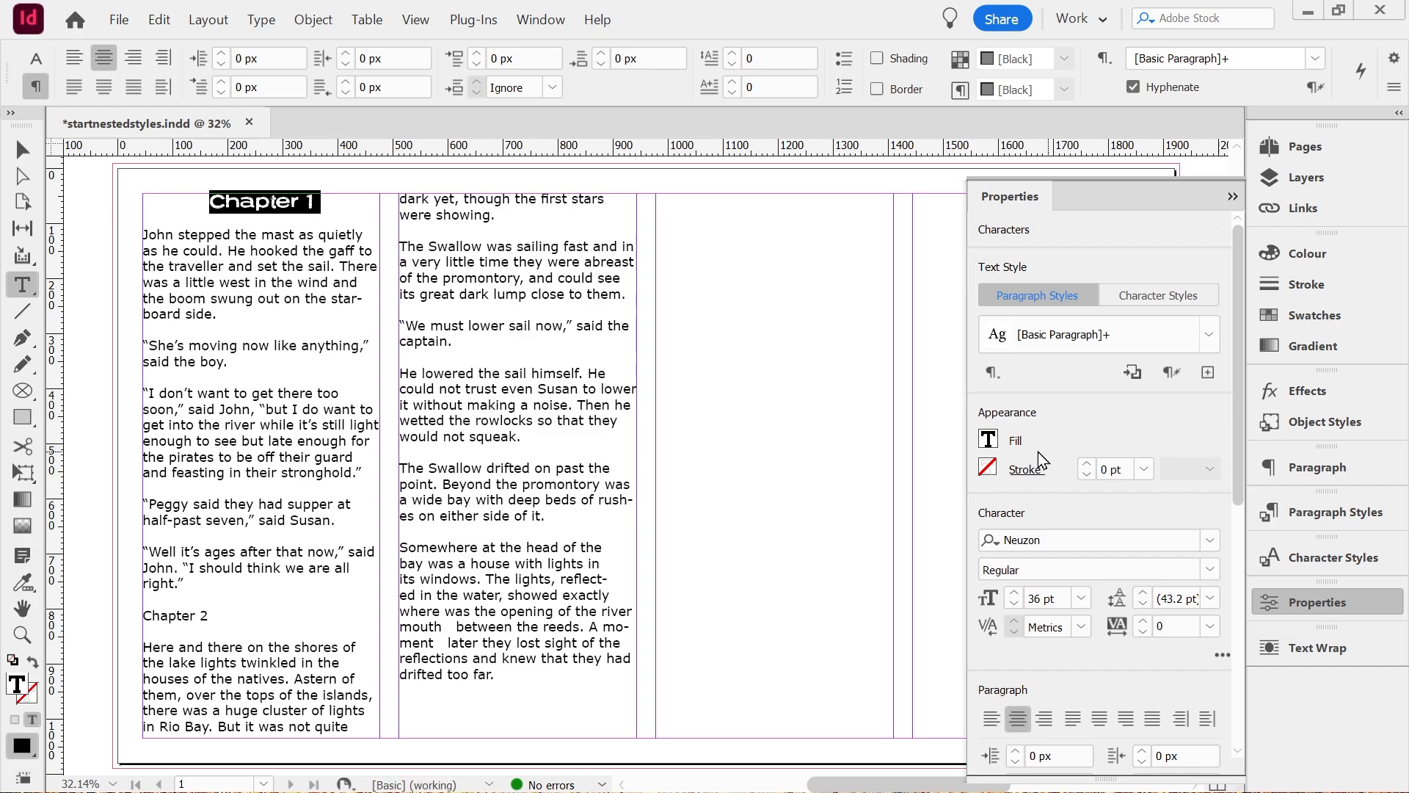
{"action": "left_click", "coordinate": [987, 439]}
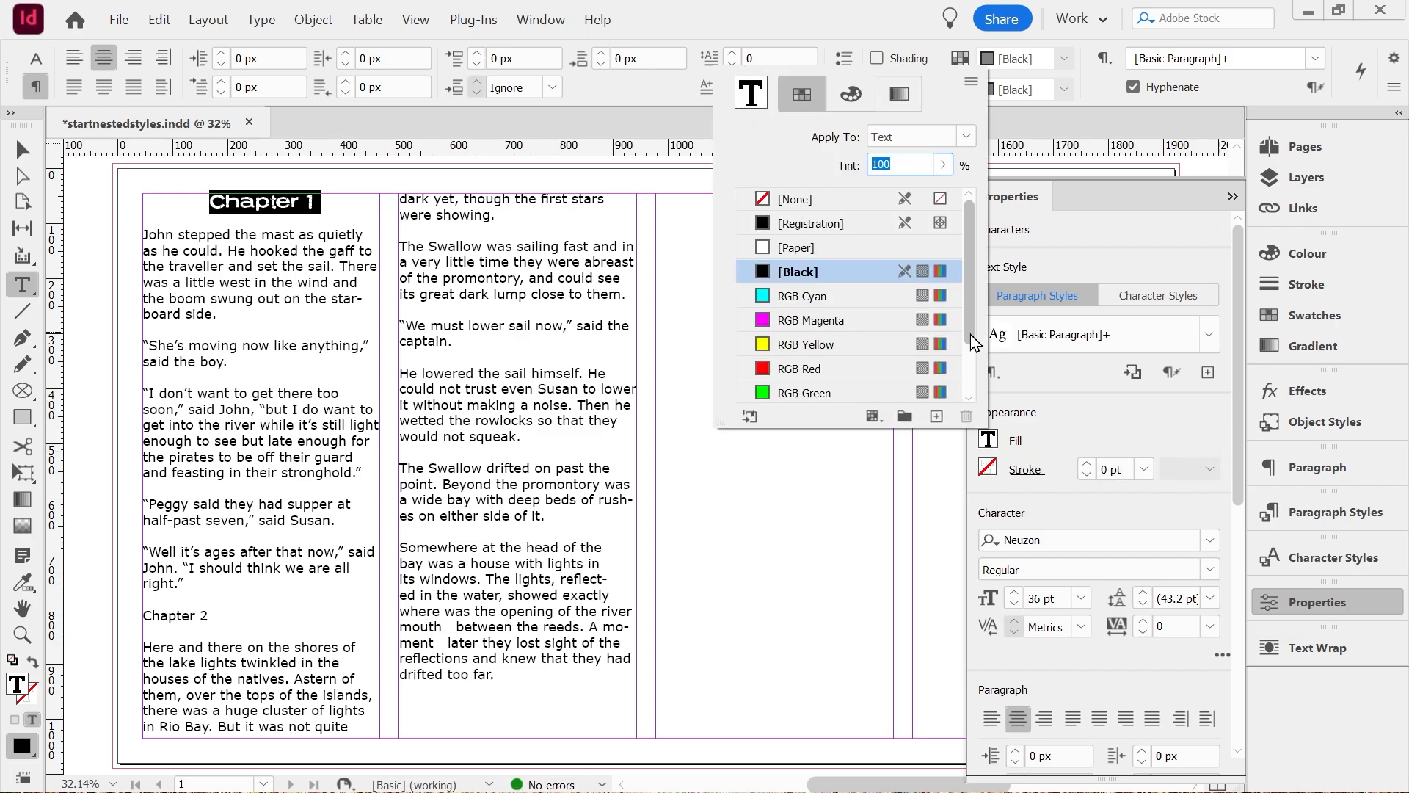
{"action": "left_click_drag", "start_coordinate": [970, 334], "coordinate": [970, 399]}
{"action": "left_click", "coordinate": [791, 397]}
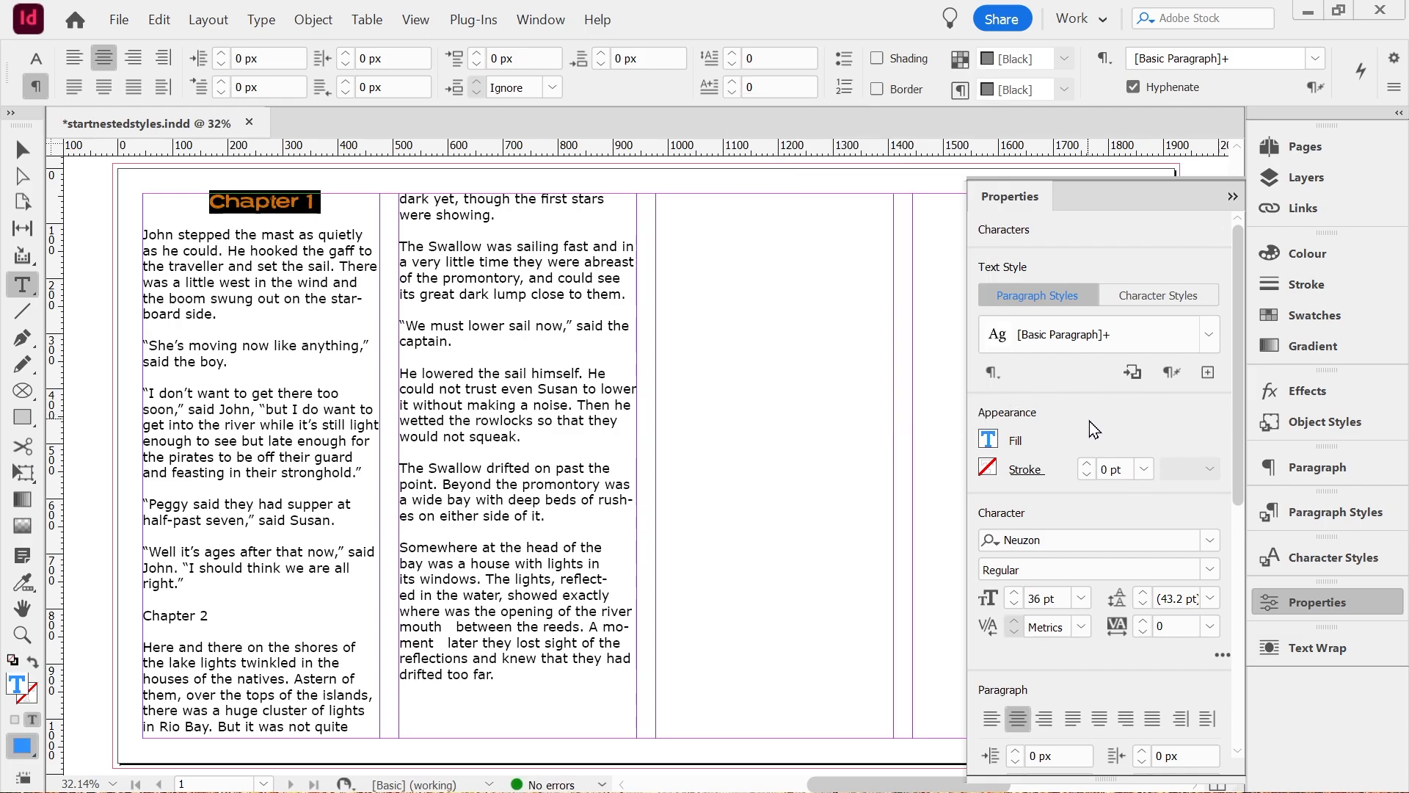
Save the "Chapter 1" heading's formatting as a new paragraph style named chapters.
{"action": "left_click", "coordinate": [1208, 373]}
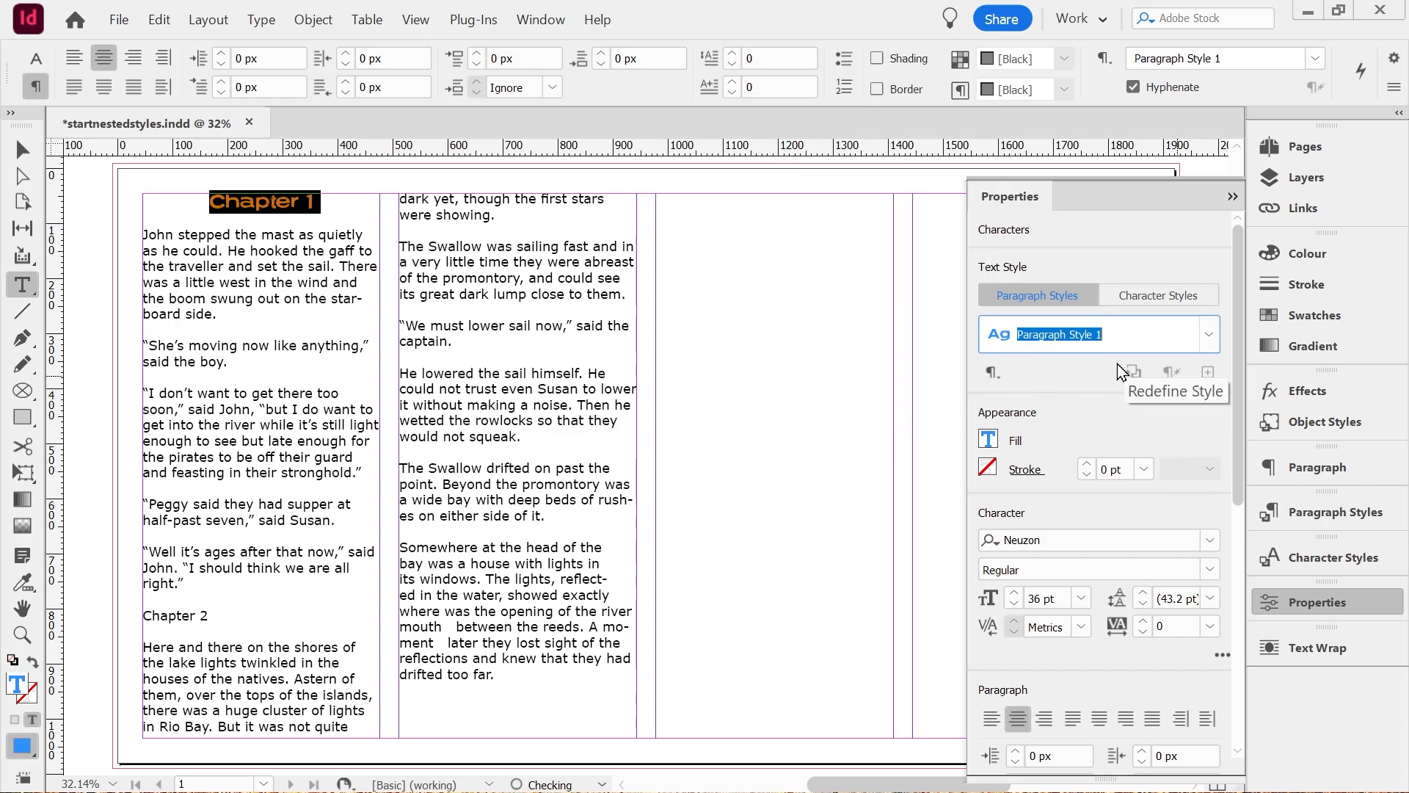
{"action": "type", "text": "chapters"}
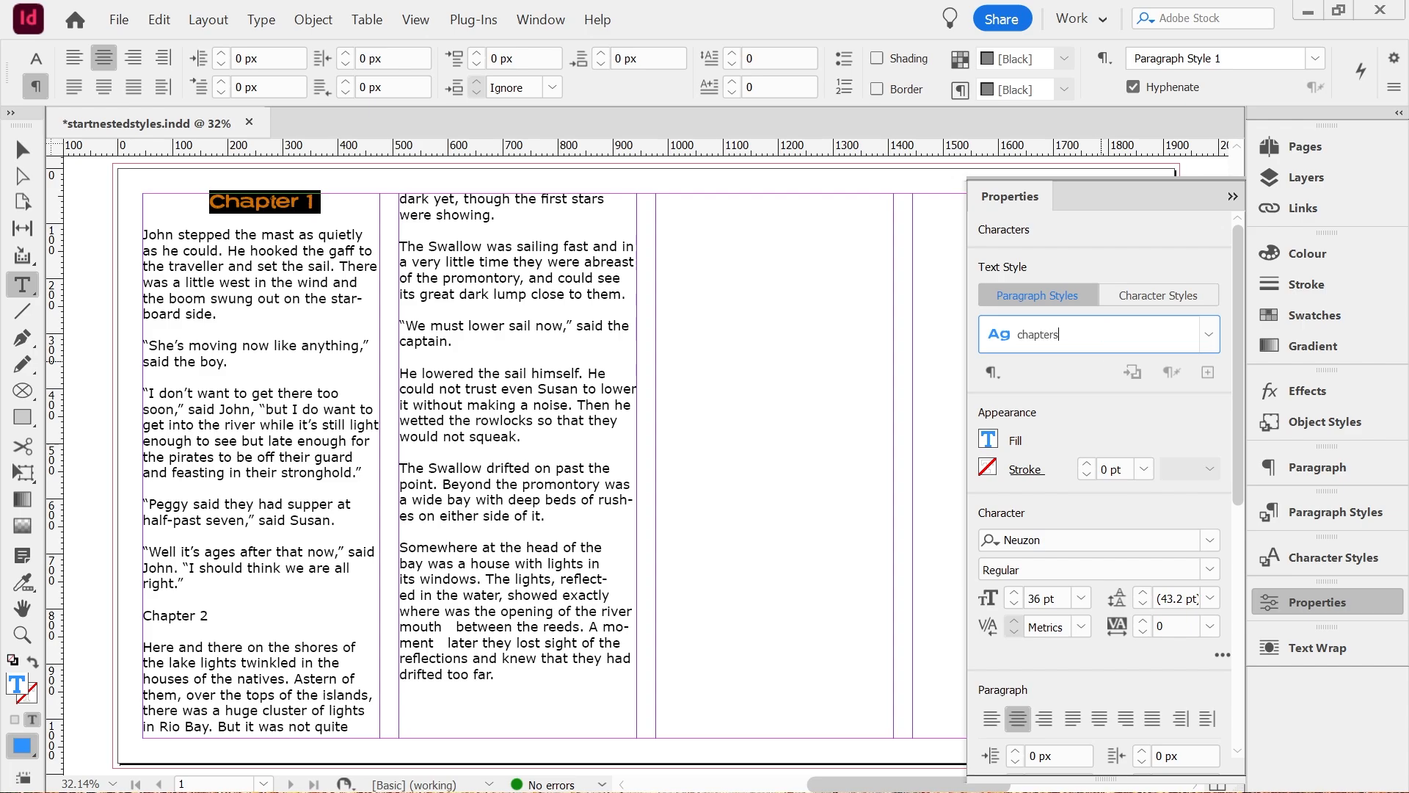
{"action": "left_click", "coordinate": [504, 594]}
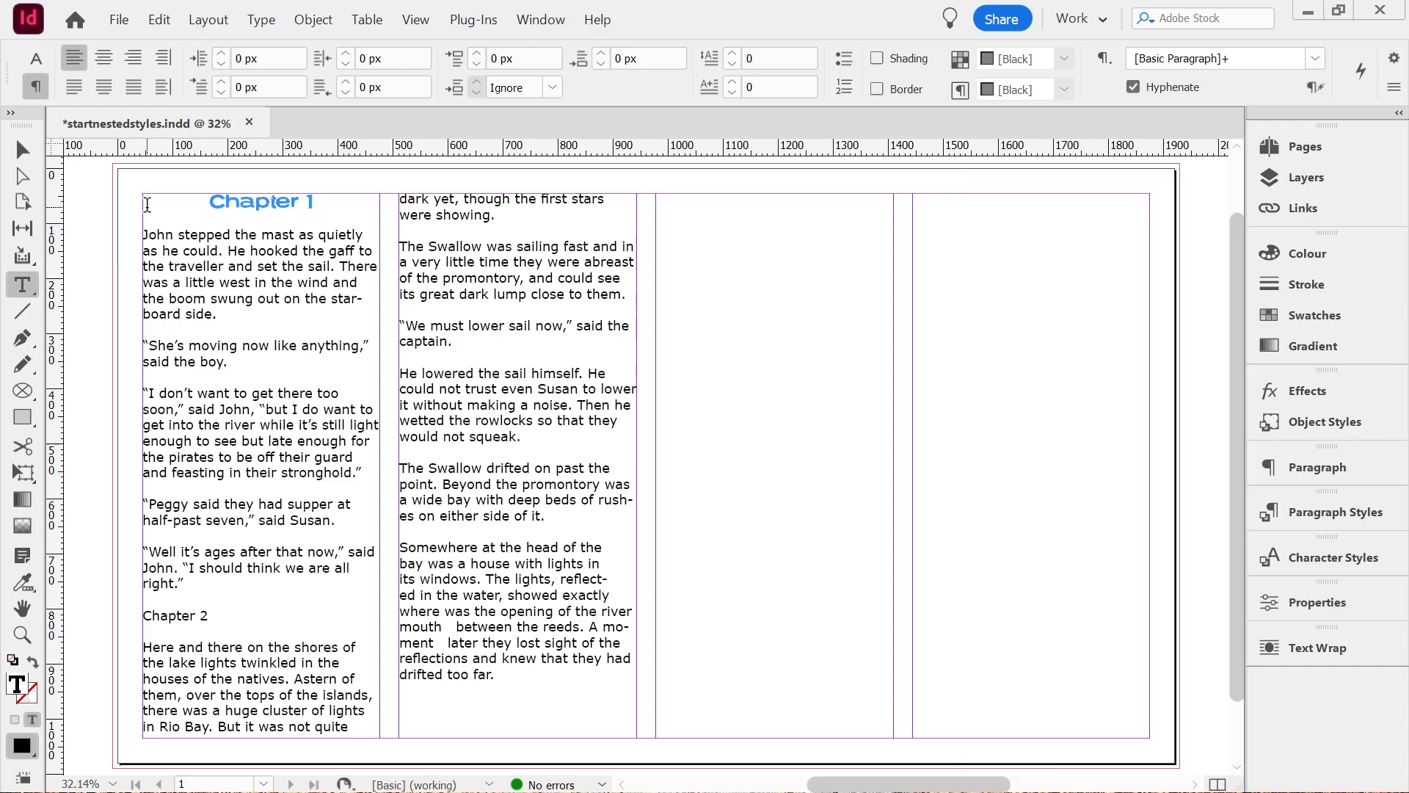
Apply the basicbody paragraph style to all of the text in both columns.
{"action": "left_click_drag", "start_coordinate": [146, 208], "coordinate": [505, 686]}
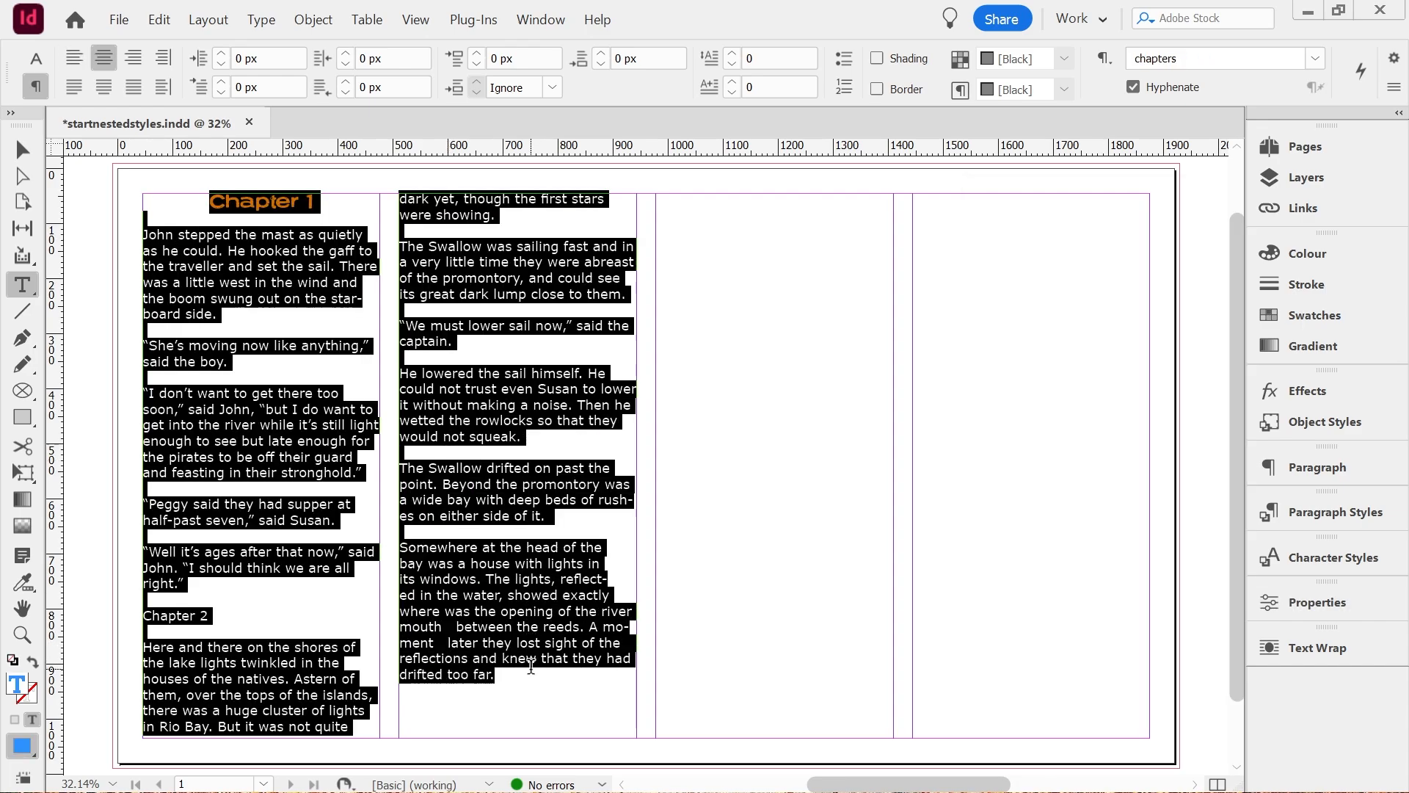
{"action": "left_click", "coordinate": [1327, 513]}
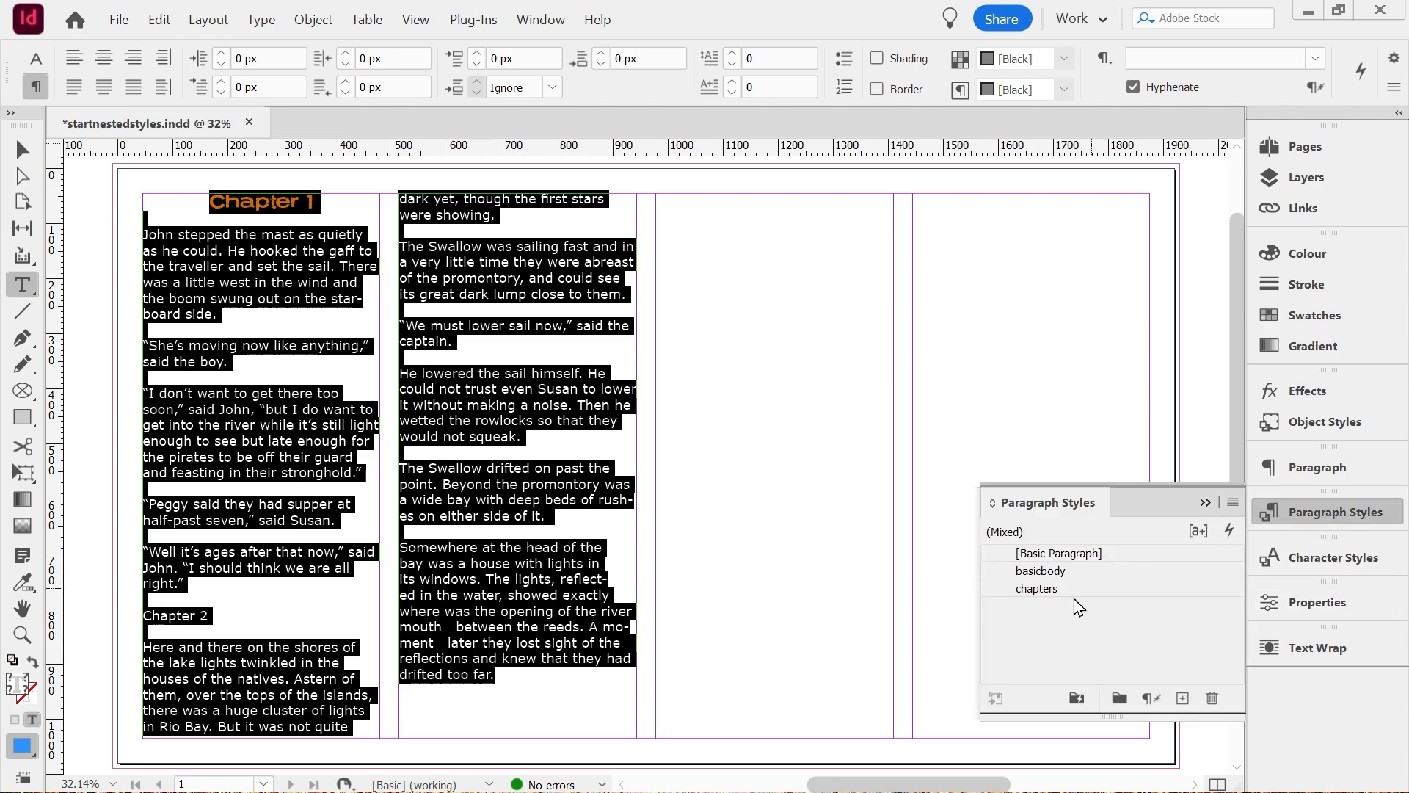
{"action": "left_click", "coordinate": [1048, 571]}
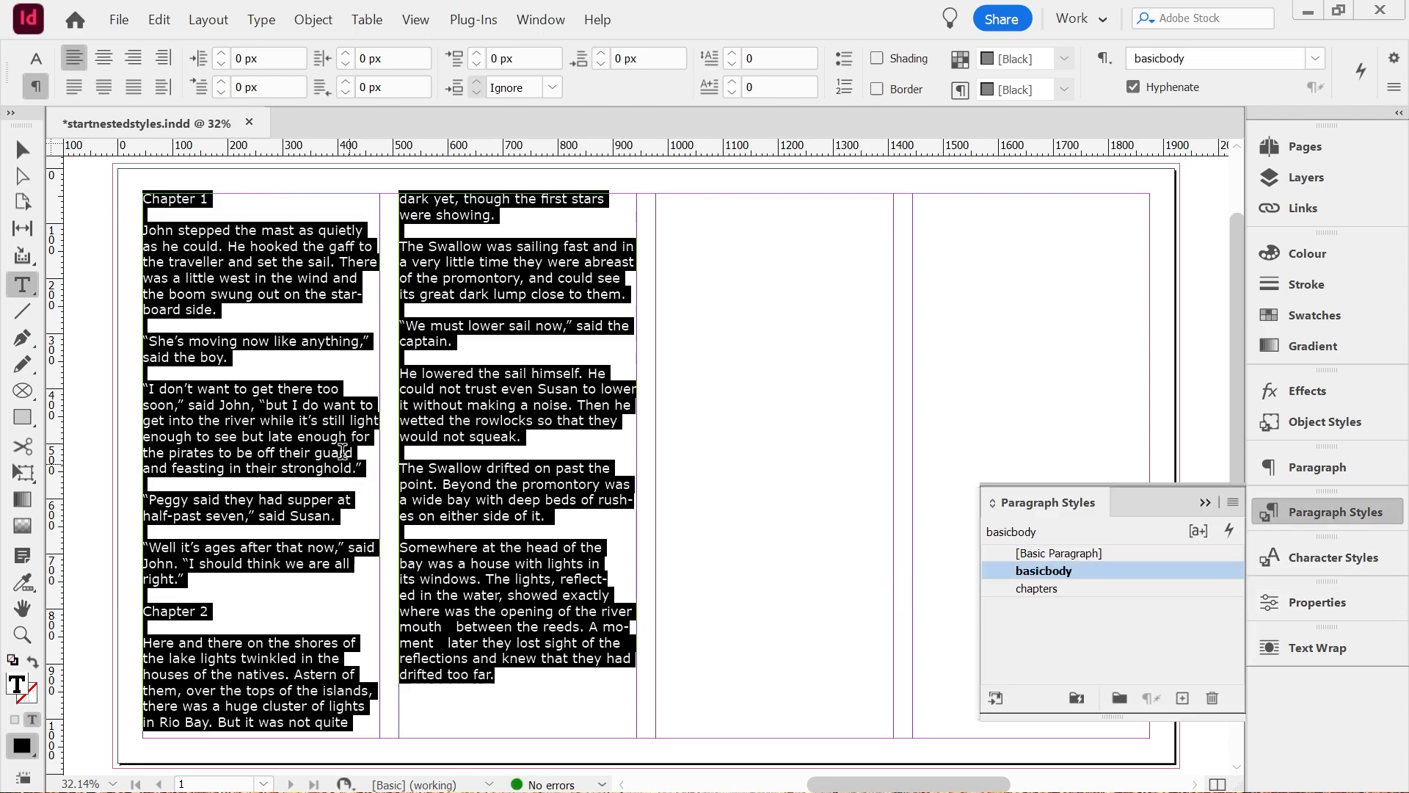
Apply the chapters paragraph style to the "Chapter 1" and "Chapter 2" headings.
{"action": "left_click", "coordinate": [296, 396]}
{"action": "triple_click", "coordinate": [167, 197]}
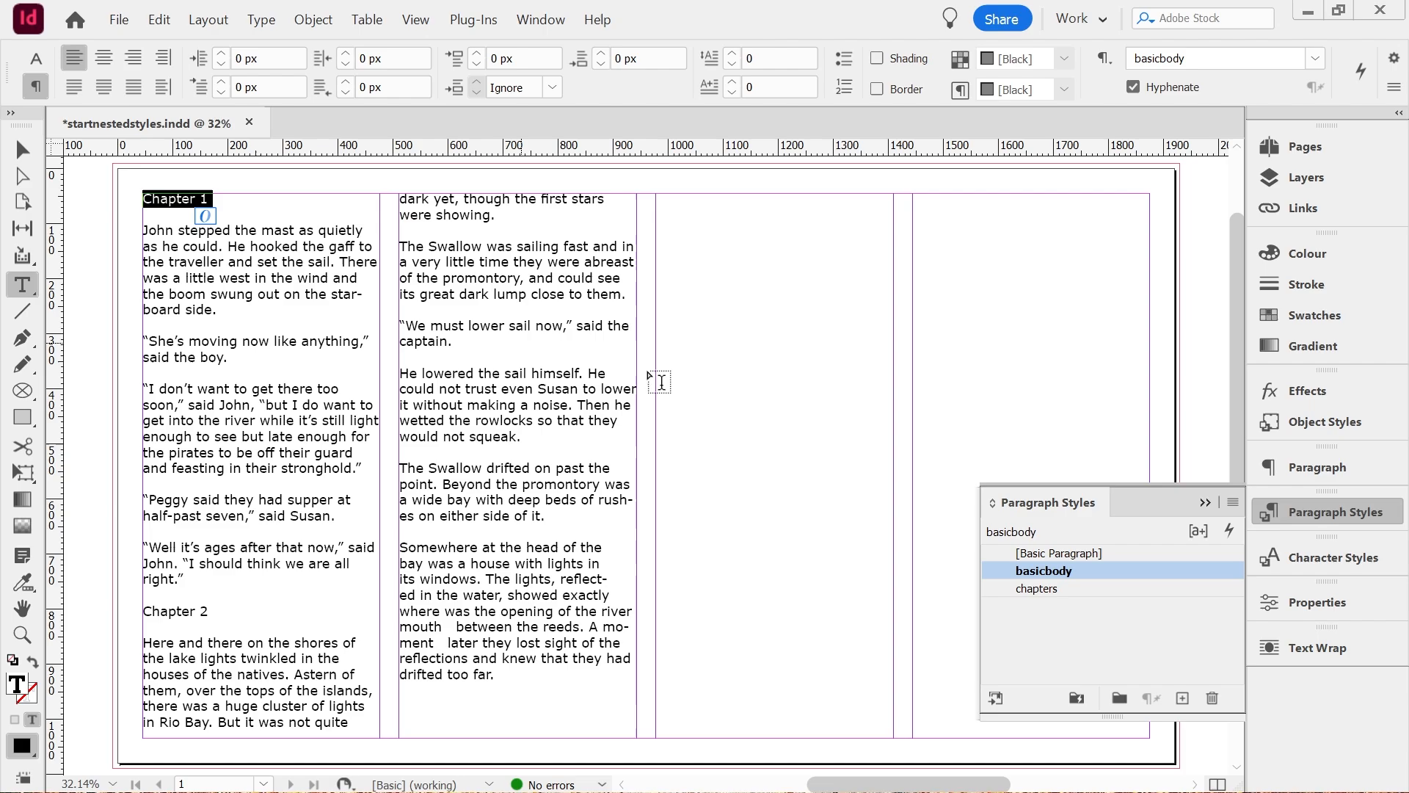
{"action": "left_click", "coordinate": [1028, 590]}
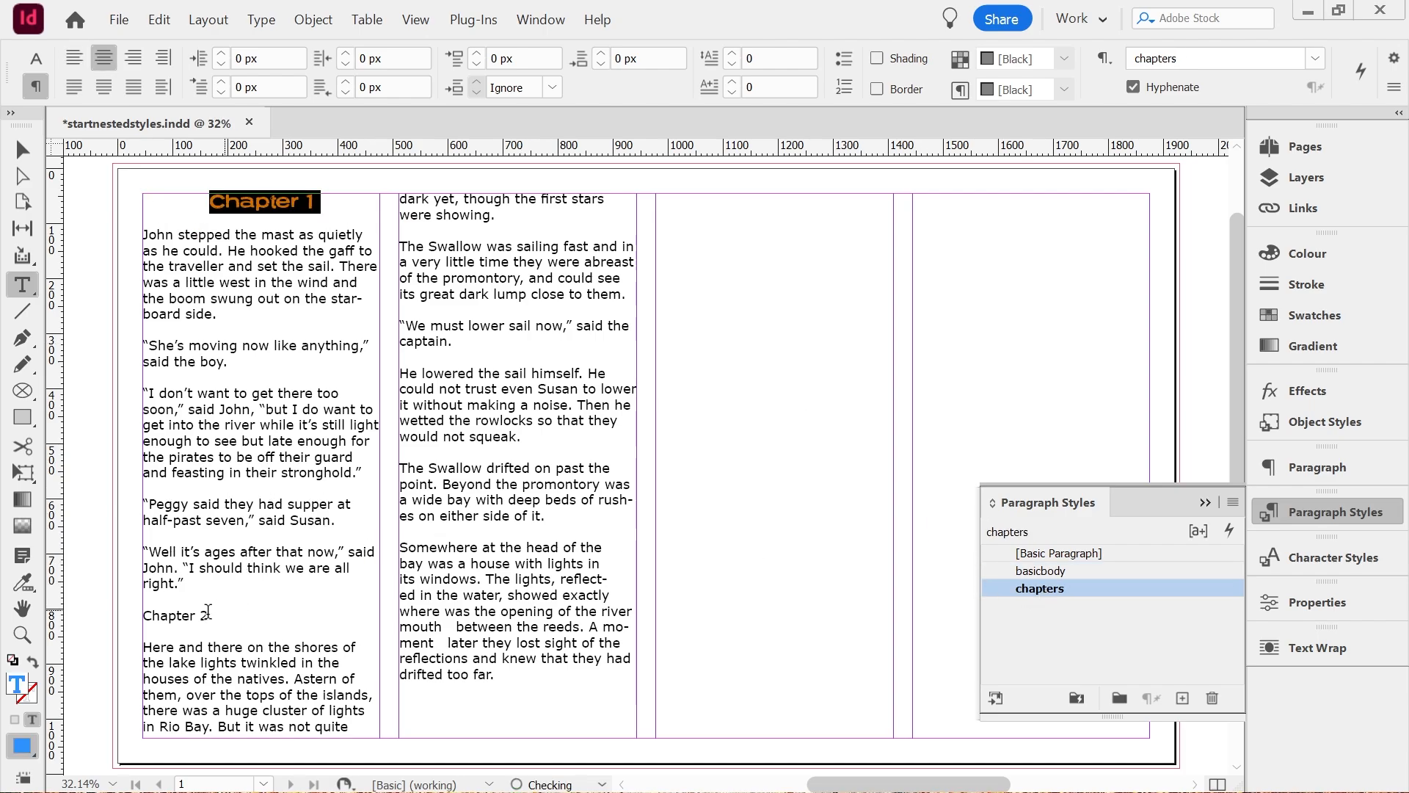
{"action": "double_click", "coordinate": [183, 615]}
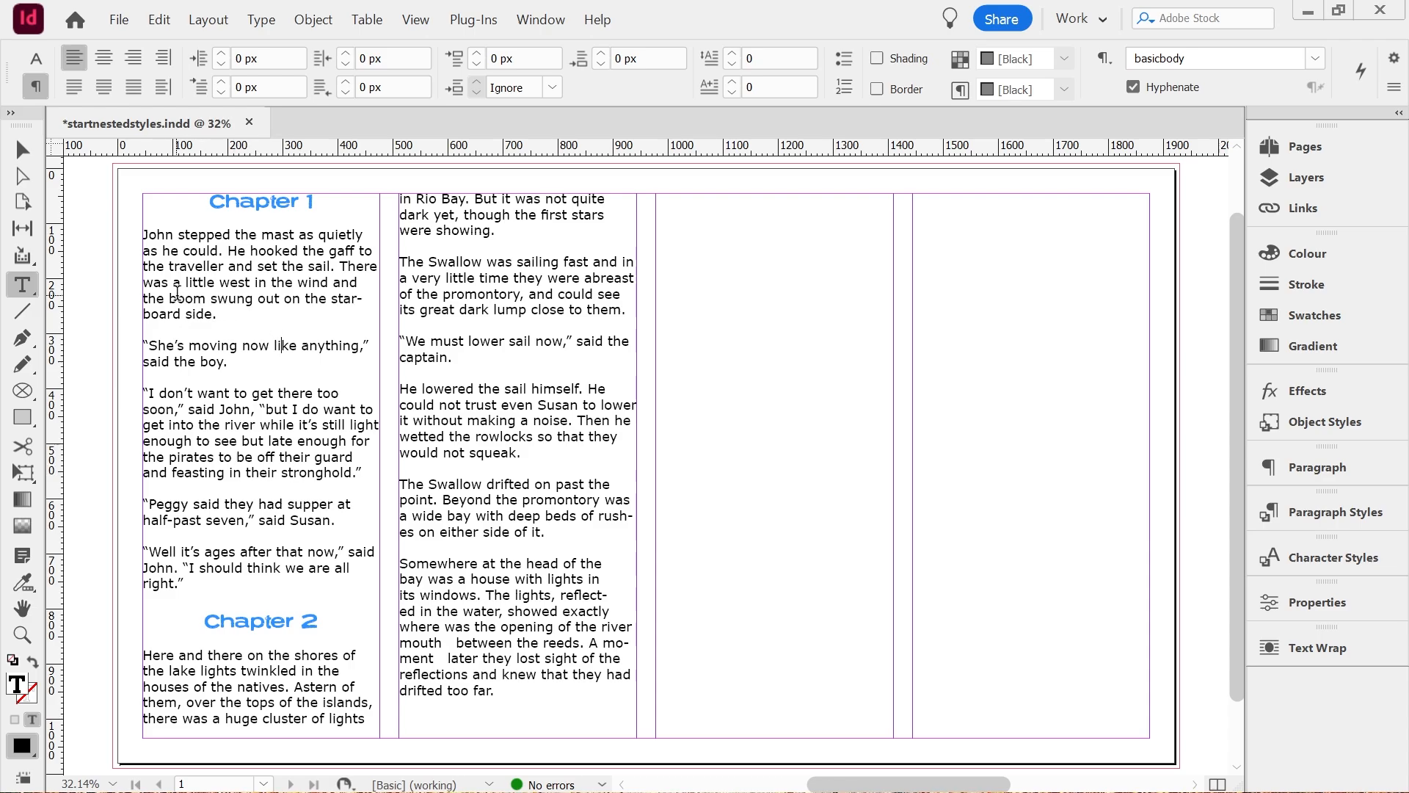
Make the word "boom" in the first body paragraph of Chapter 1 bold.
{"action": "double_click", "coordinate": [181, 297]}
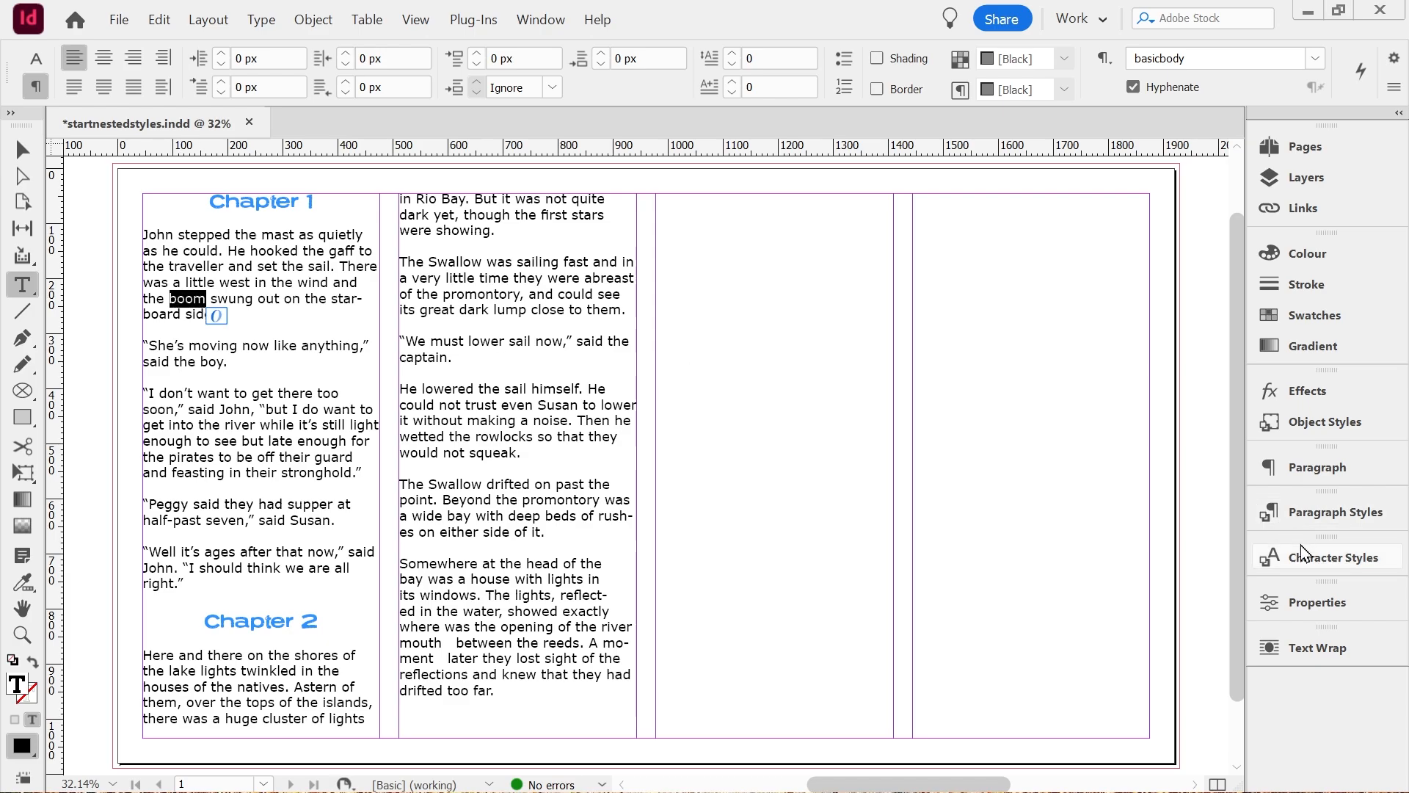
{"action": "left_click", "coordinate": [1329, 611]}
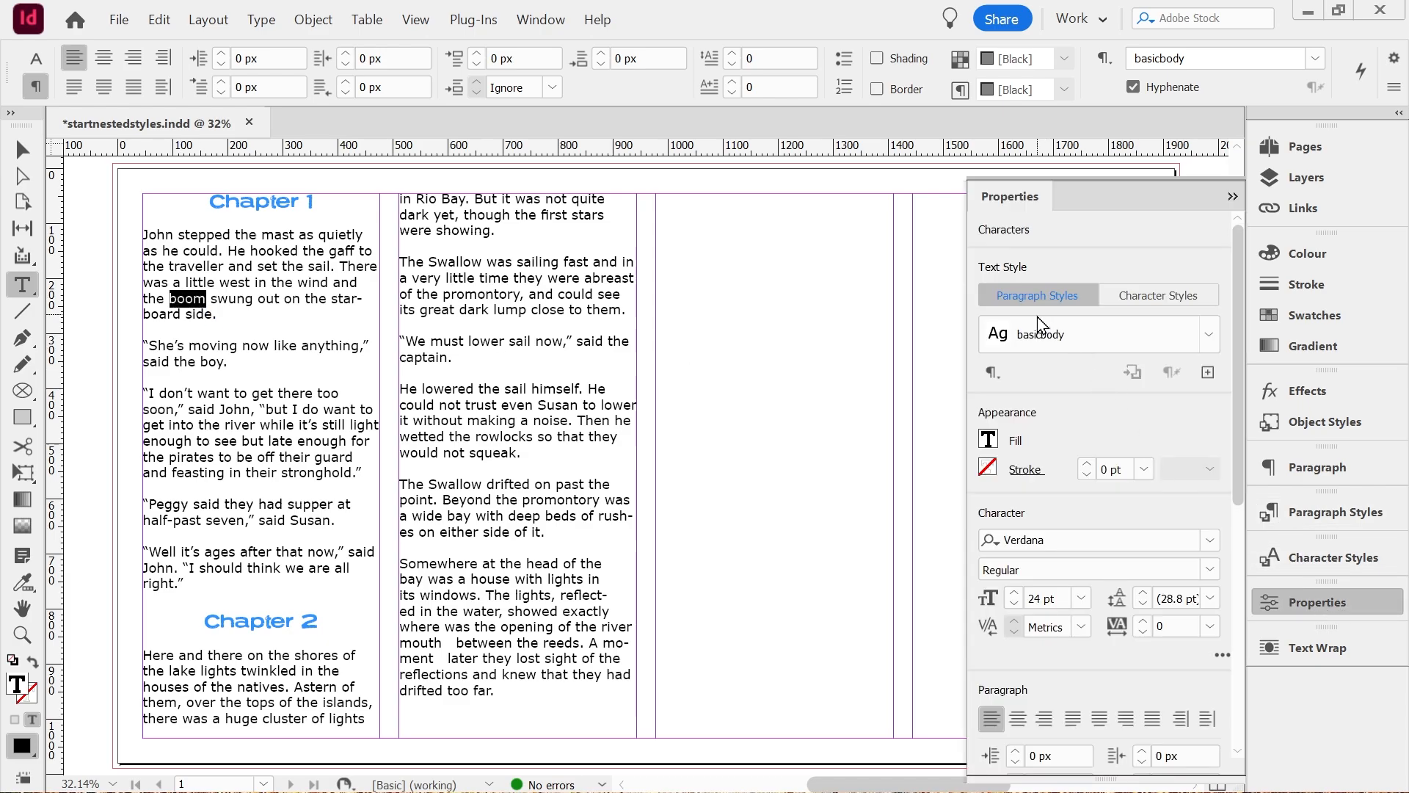
{"action": "left_click", "coordinate": [1161, 296]}
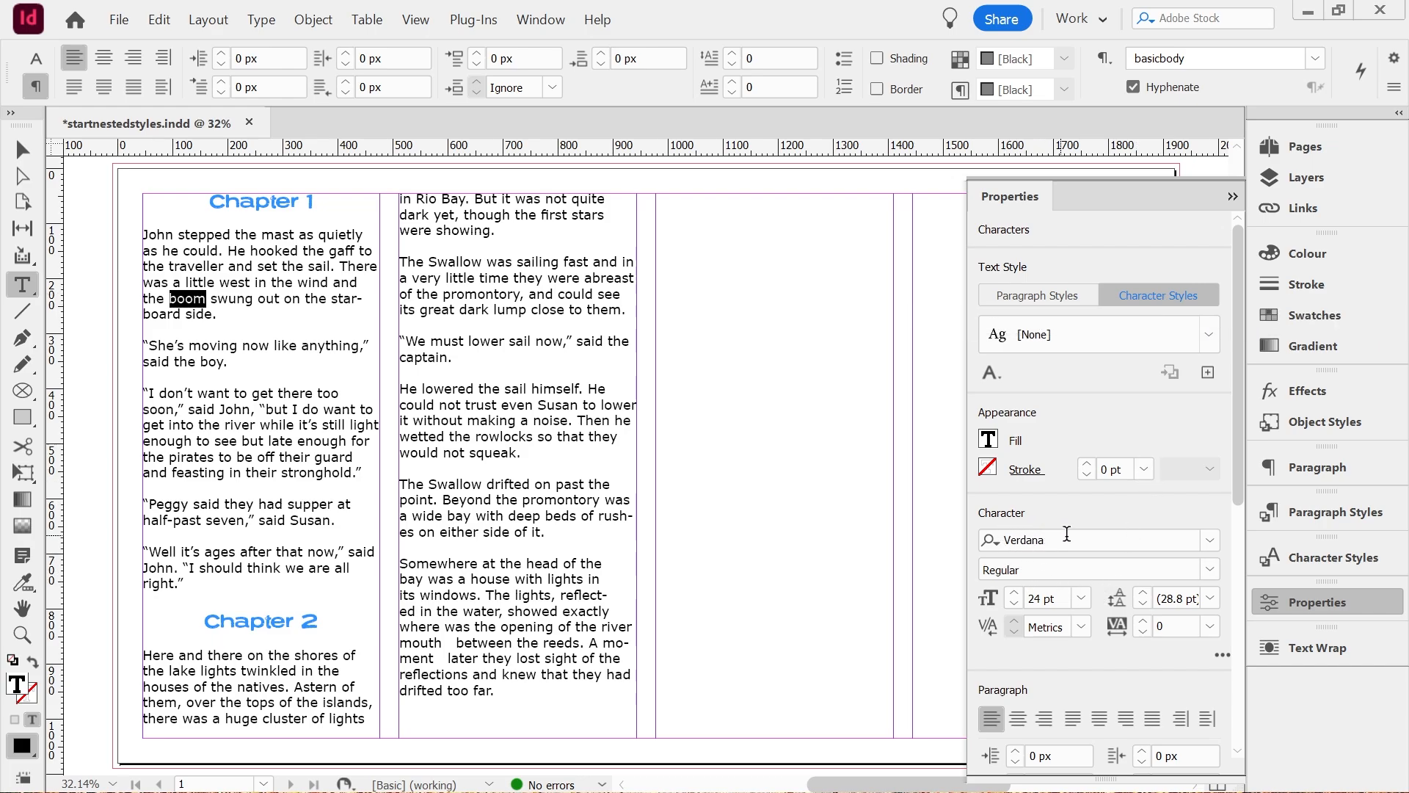
{"action": "left_click", "coordinate": [1211, 570]}
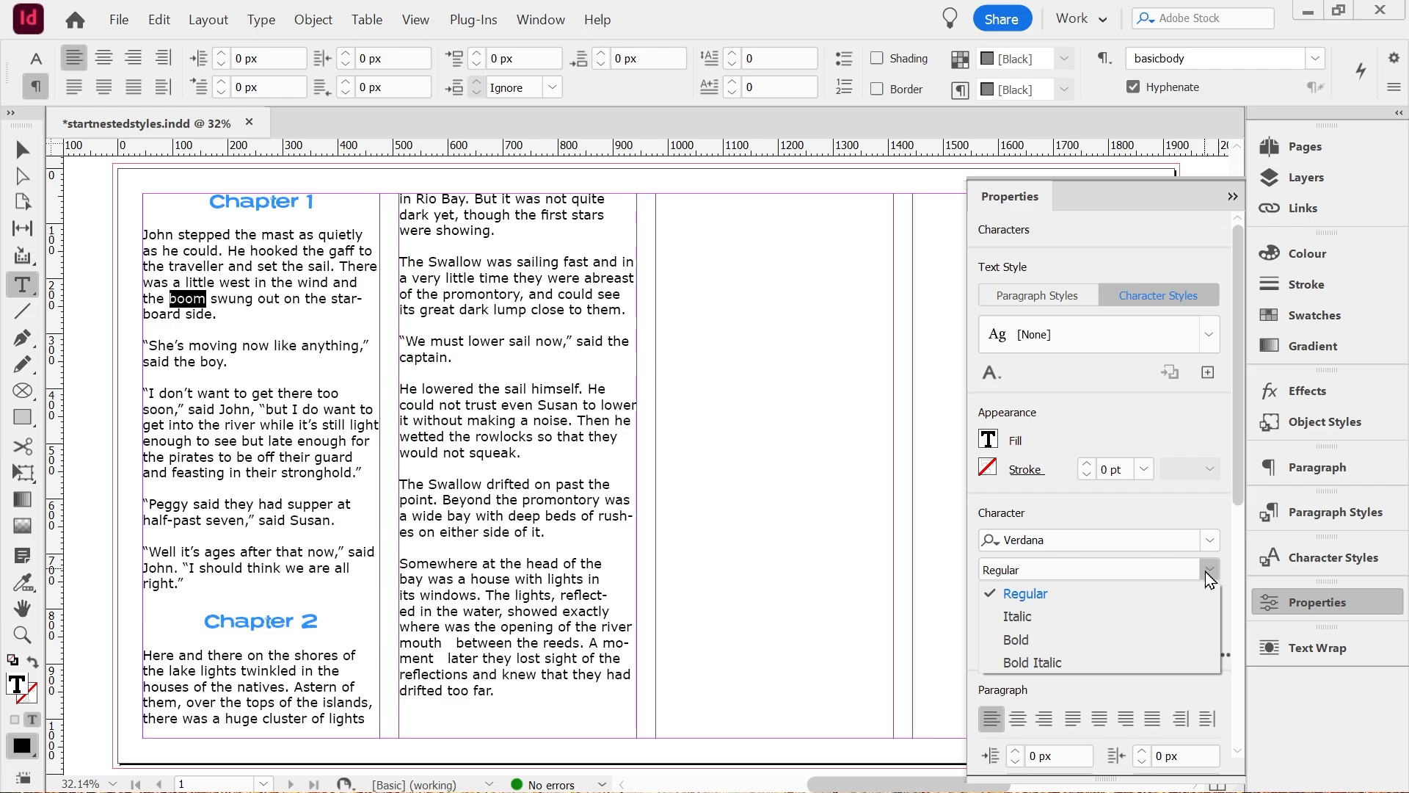
{"action": "left_click", "coordinate": [1016, 640]}
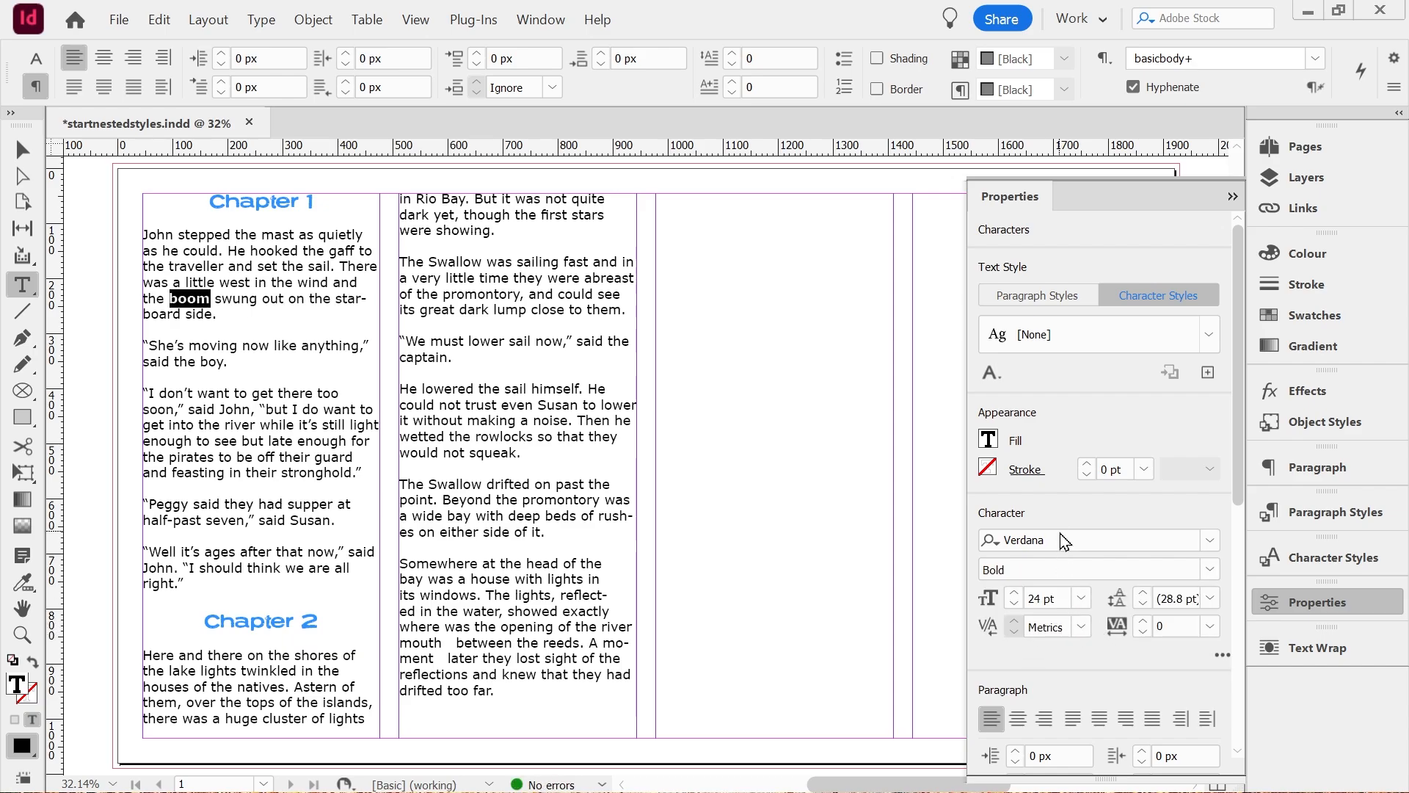
Save the bold formatting of "boom" as a new character style named boldbody.
{"action": "left_click", "coordinate": [1208, 373]}
{"action": "type", "text": "bold"}
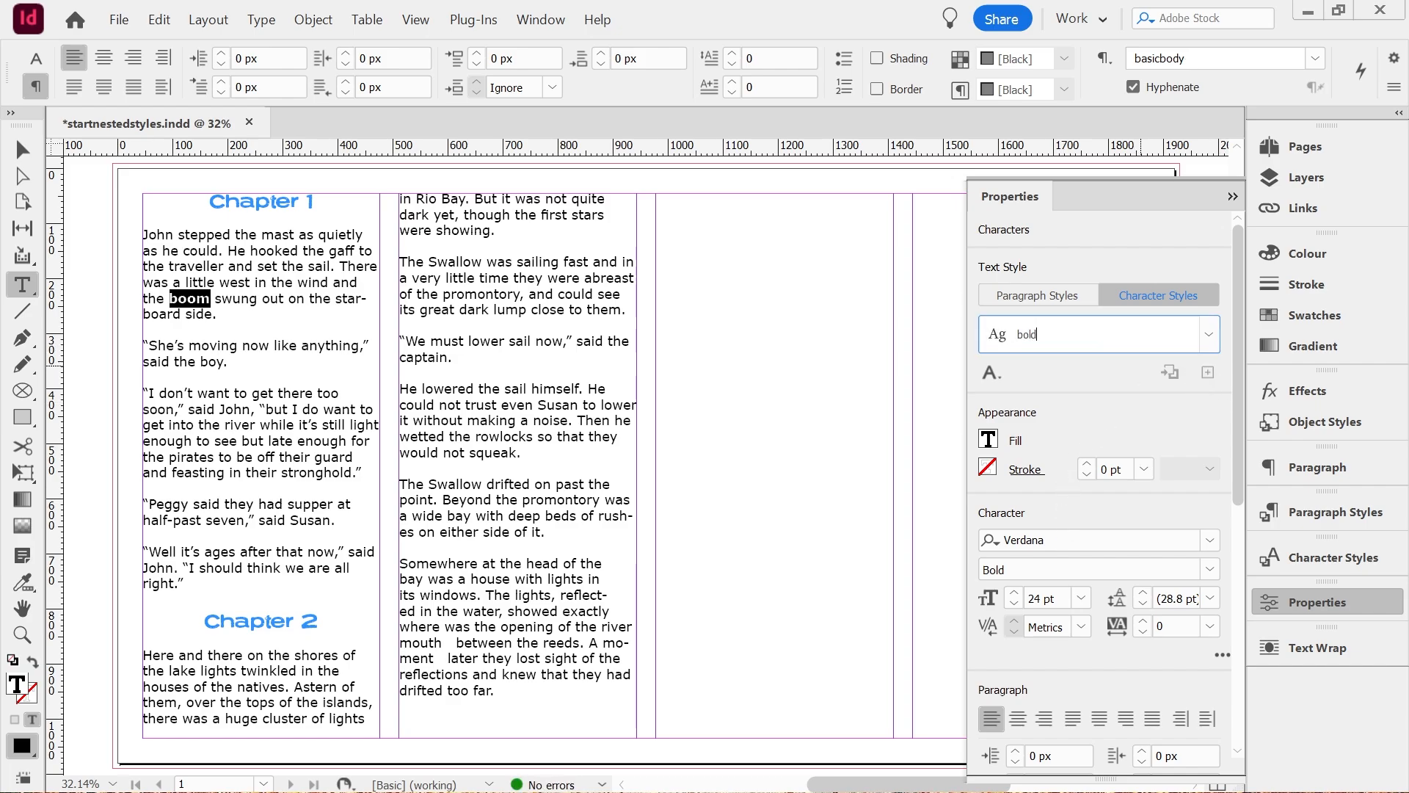
{"action": "type", "text": "body"}
Set the text fill of the word "pirates" in Chapter 1 to Dark Red.
{"action": "double_click", "coordinate": [189, 457]}
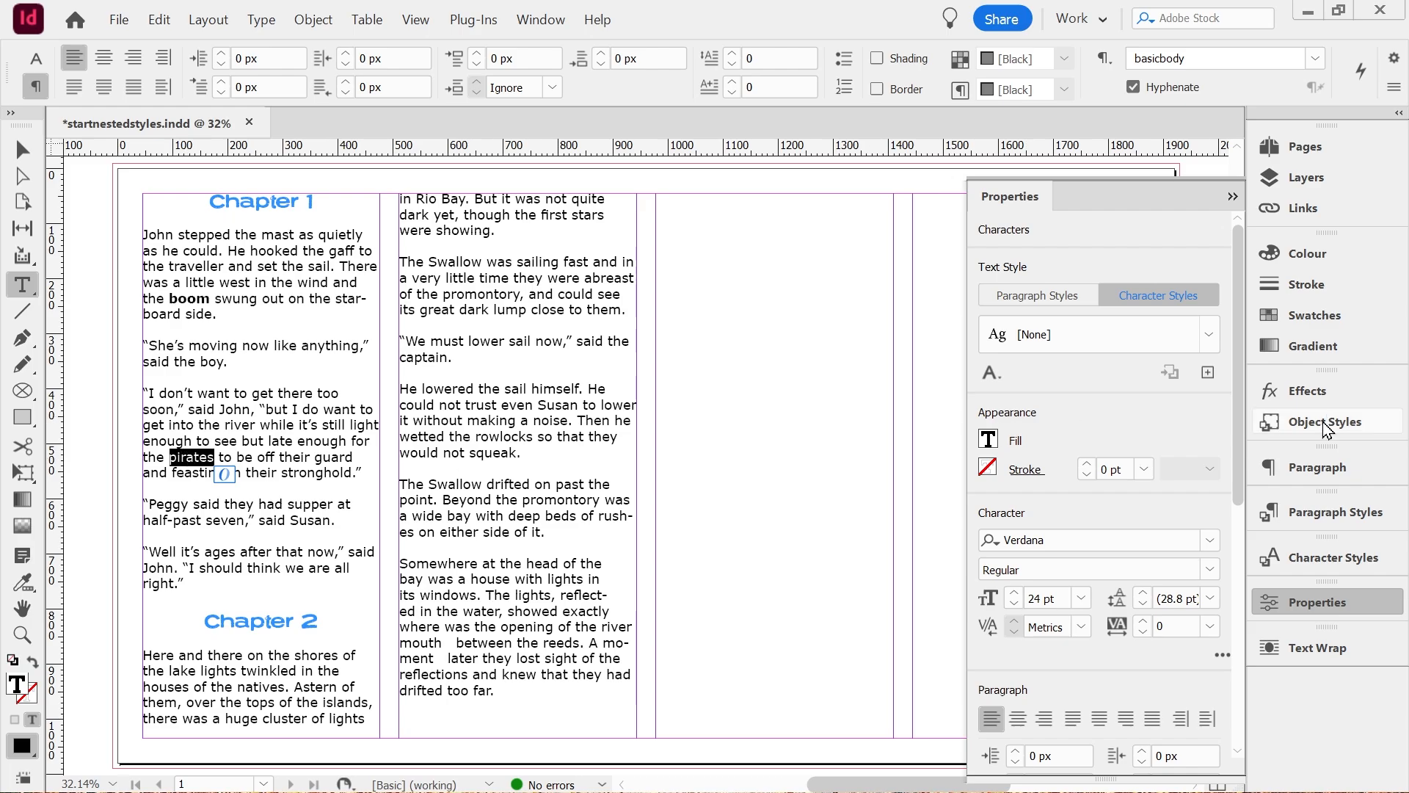
{"action": "left_click", "coordinate": [989, 439]}
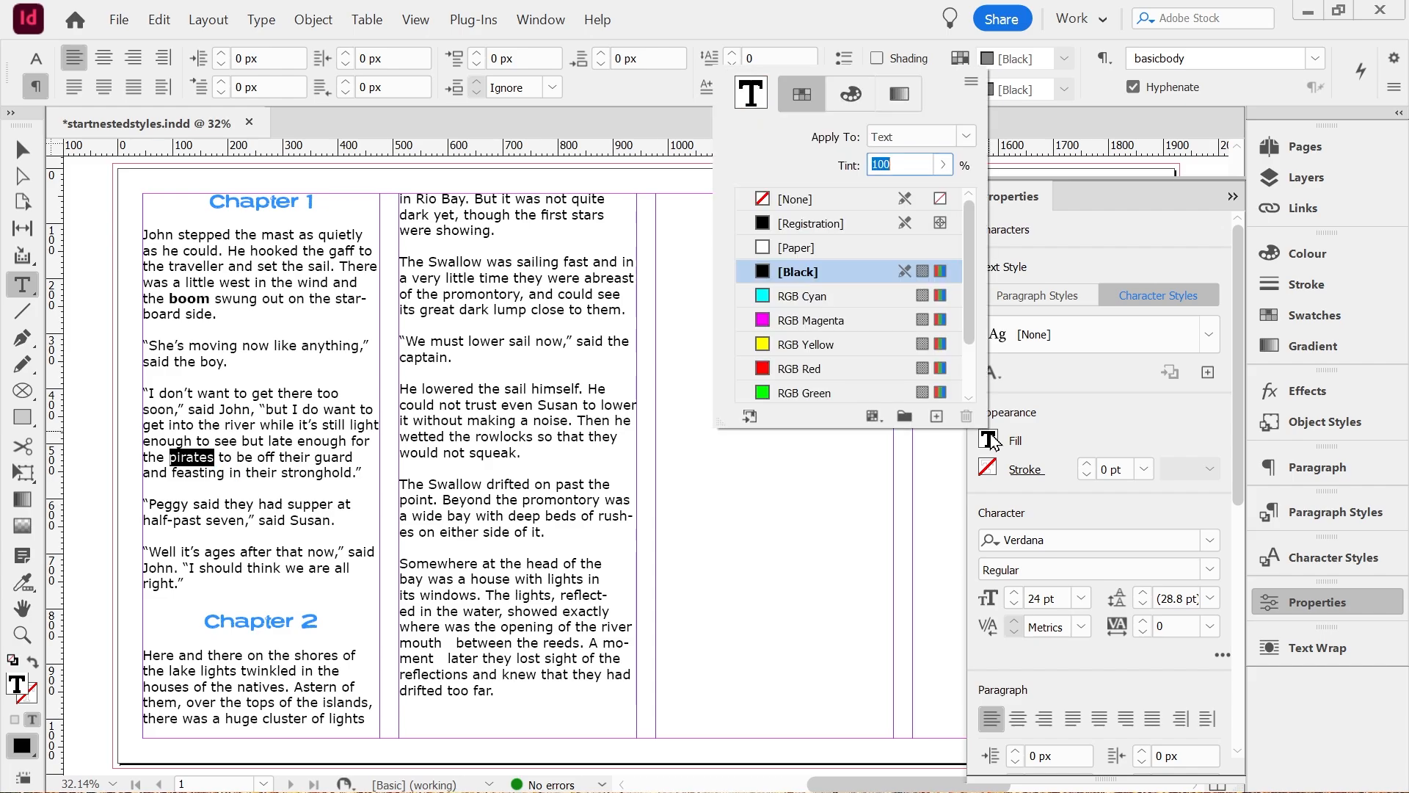
{"action": "scroll", "coordinate": [970, 374], "scroll_direction": "down", "scroll_amount": 1}
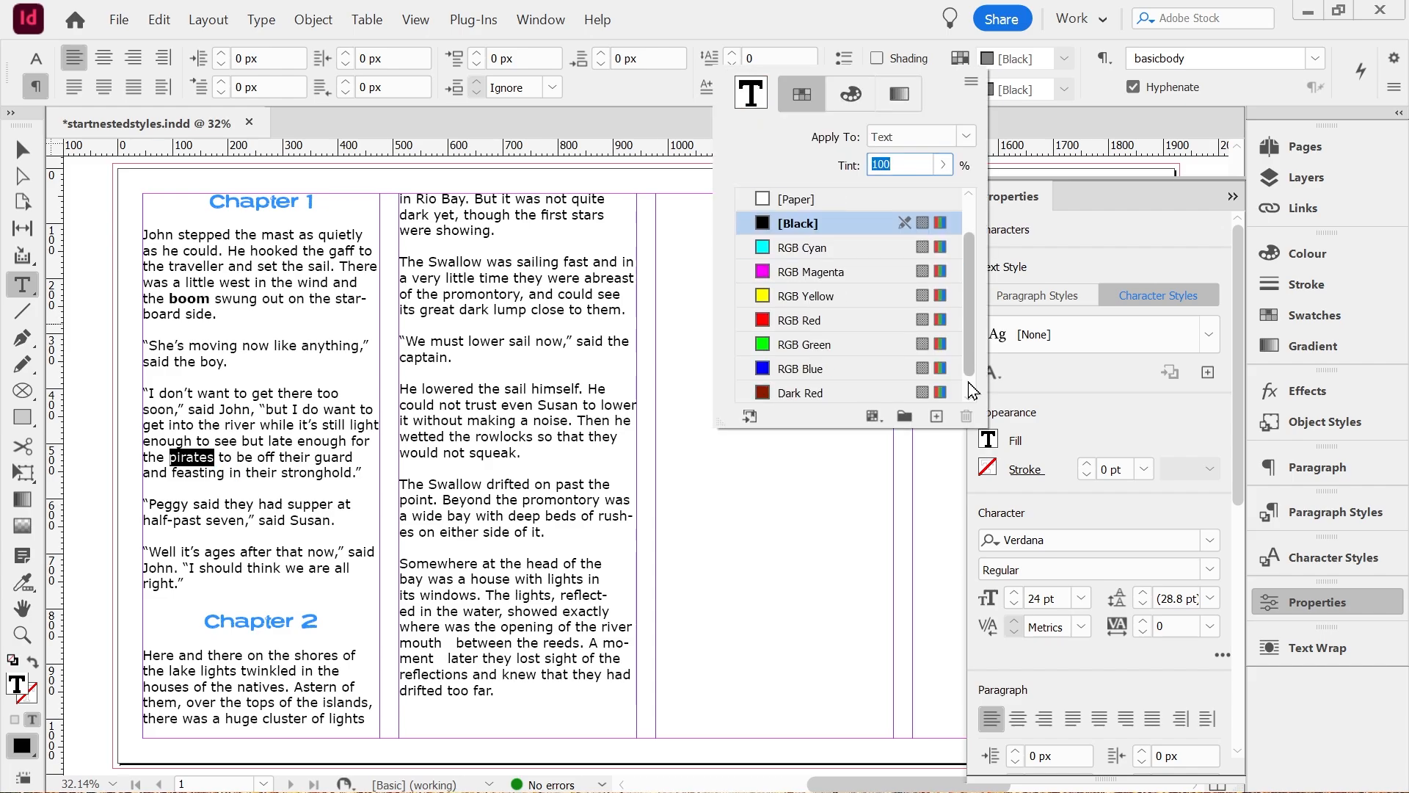
{"action": "left_click", "coordinate": [806, 370]}
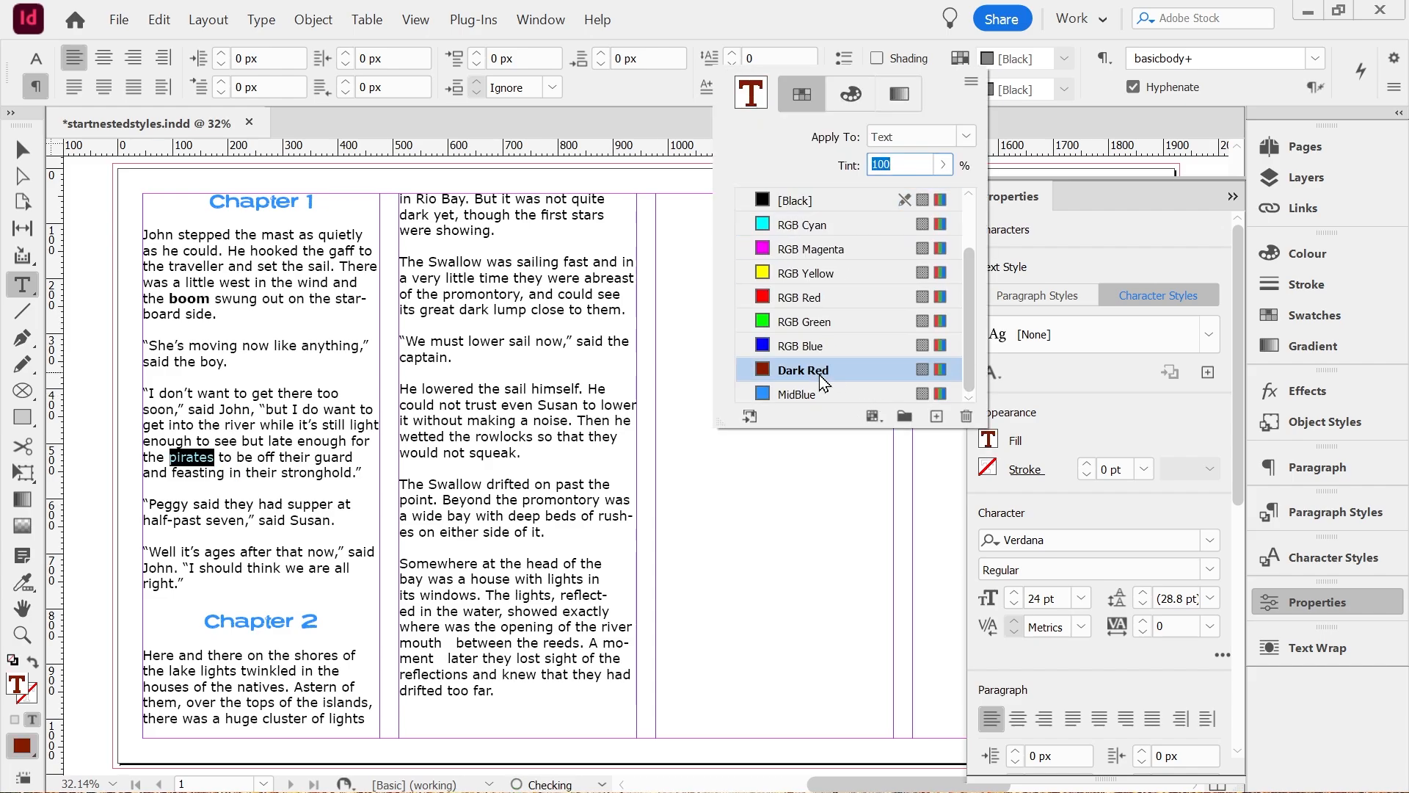
Save the colour formatting of "pirates" as a new character style named redbody.
{"action": "left_click", "coordinate": [1209, 372]}
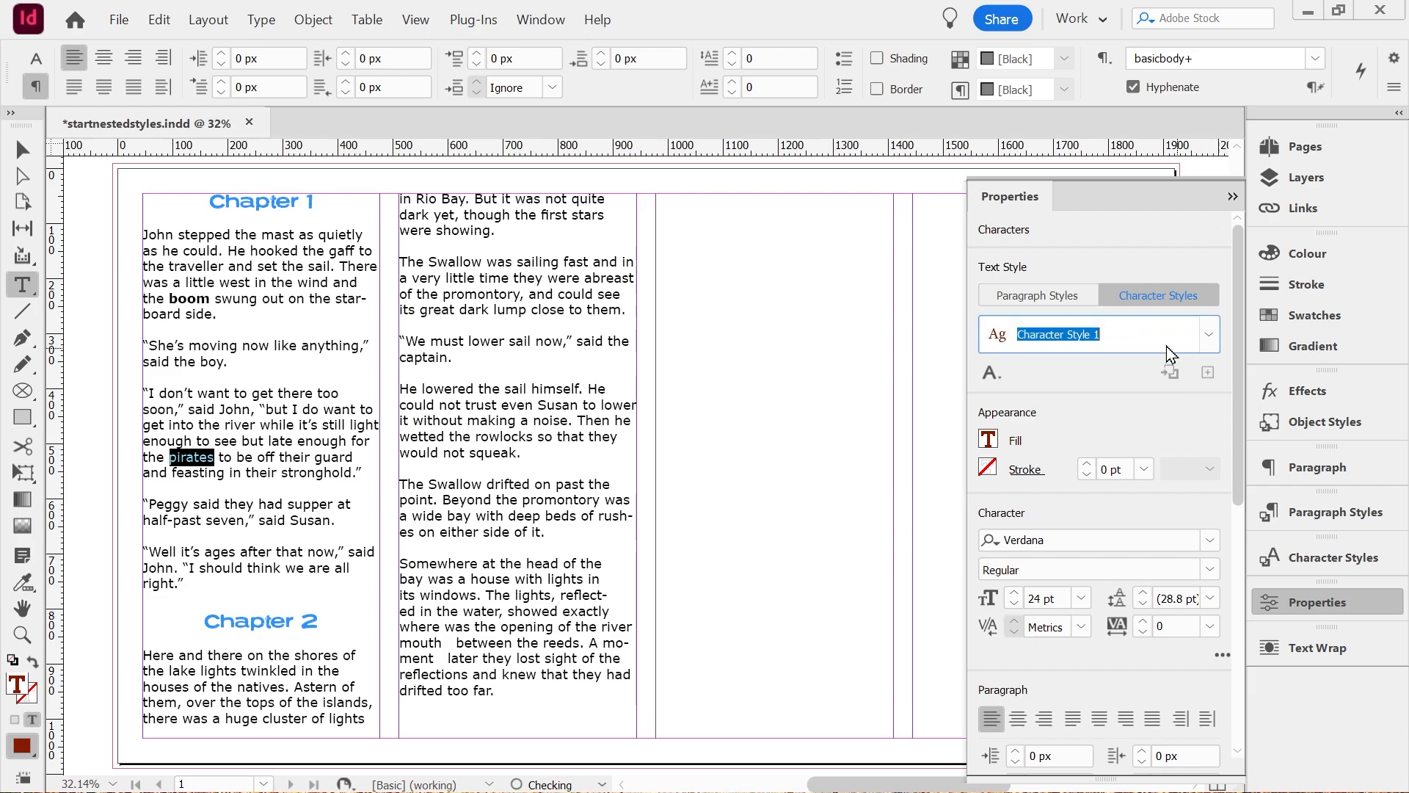
{"action": "type", "text": "redbody"}
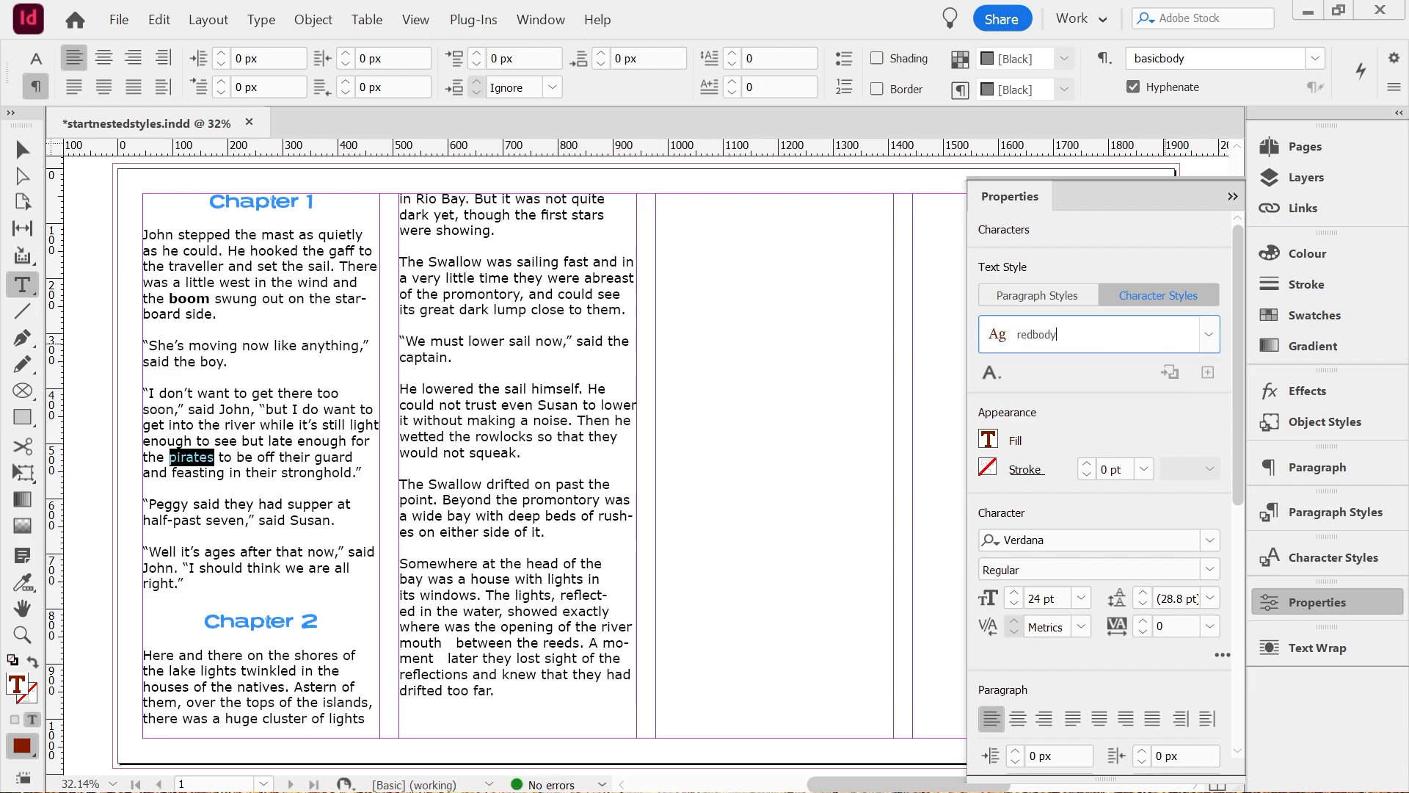
{"action": "key", "text": "Return"}
Check the character styles used on "boom", "pirates" and plain body text, and display the list of paragraph styles.
{"action": "left_click", "coordinate": [1308, 558]}
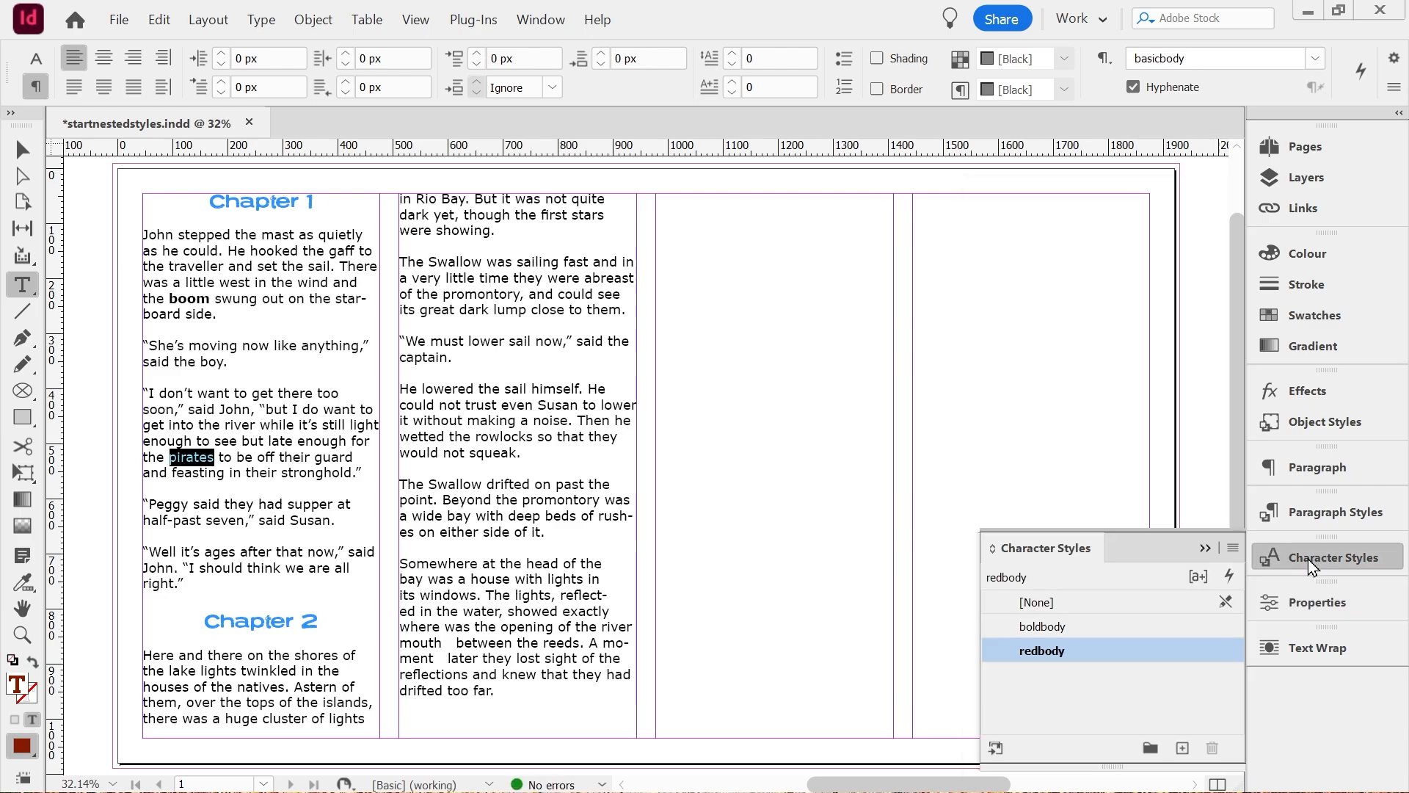
{"action": "left_click", "coordinate": [189, 293]}
{"action": "left_click", "coordinate": [195, 456]}
{"action": "left_click", "coordinate": [271, 424]}
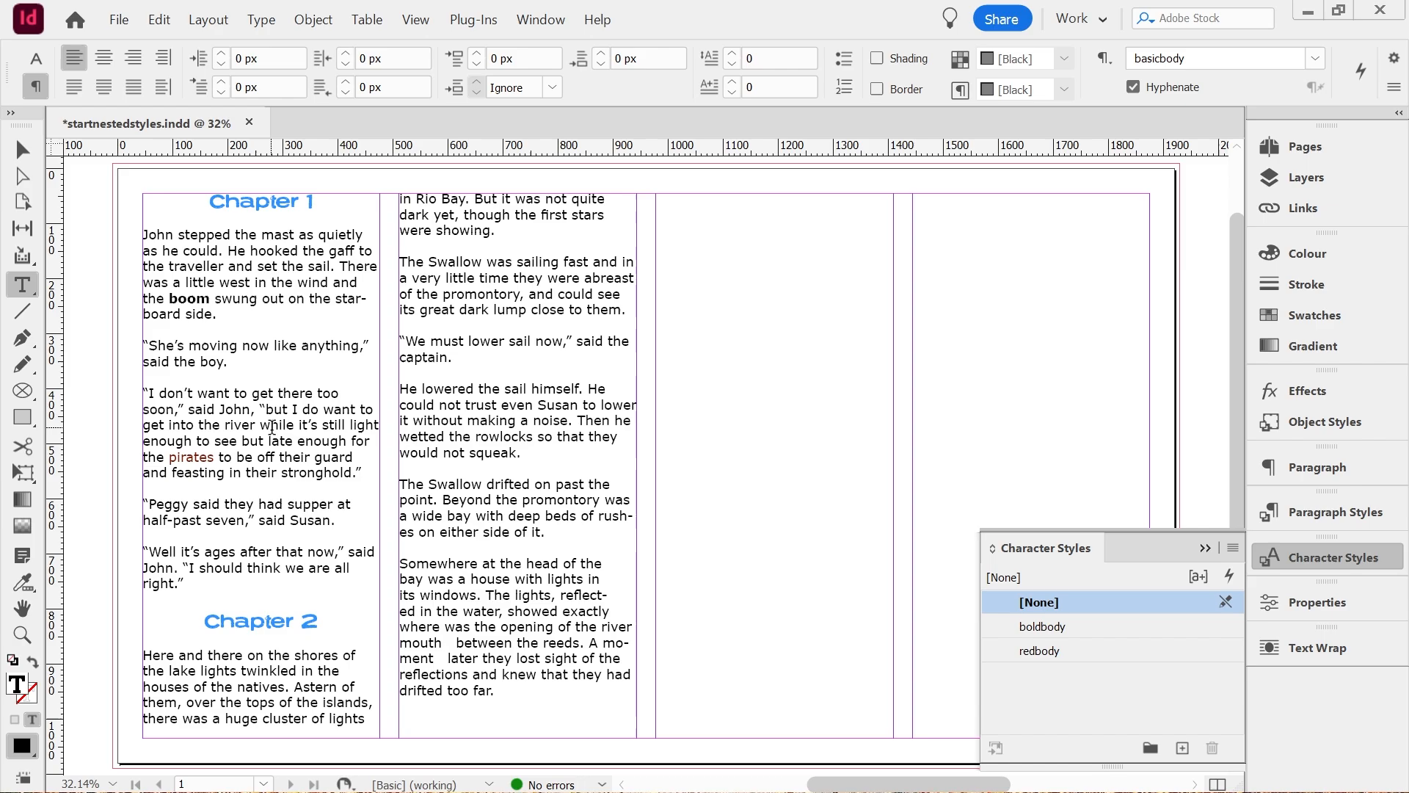
{"action": "left_click", "coordinate": [1315, 517]}
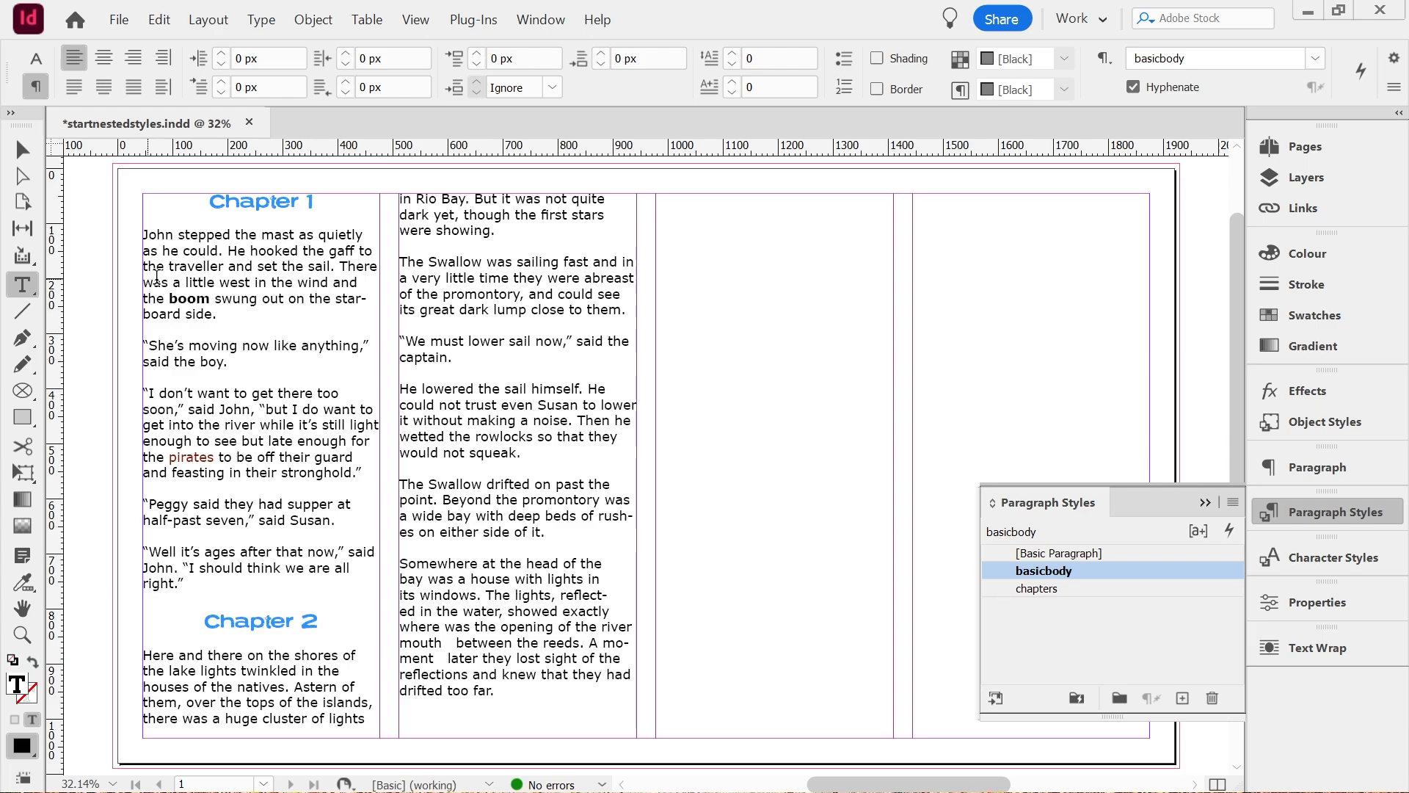
Create a new paragraph style named nestedstyles from the basicbody text of the story's last paragraph.
{"action": "left_click", "coordinate": [195, 298]}
{"action": "left_click", "coordinate": [1321, 511]}
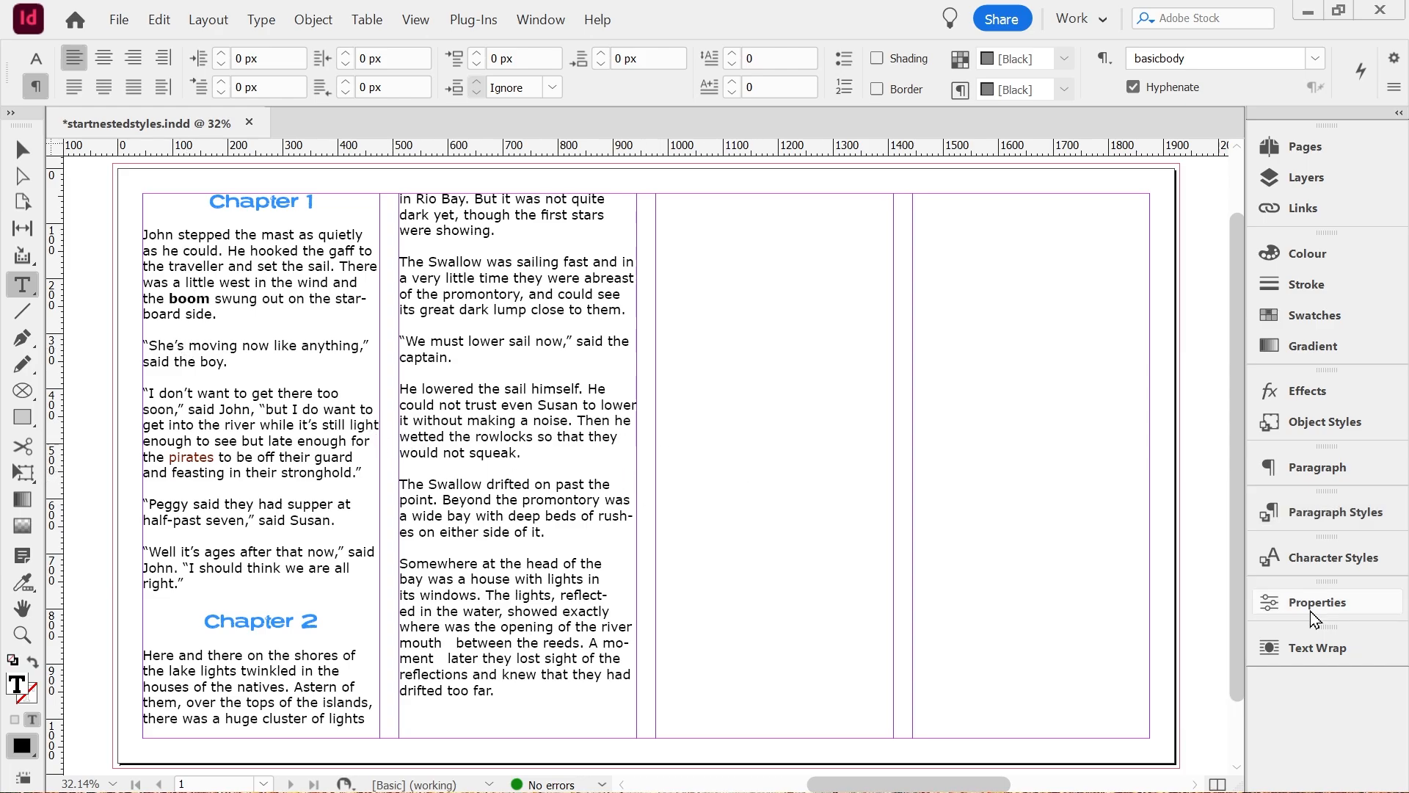
{"action": "left_click", "coordinate": [538, 626]}
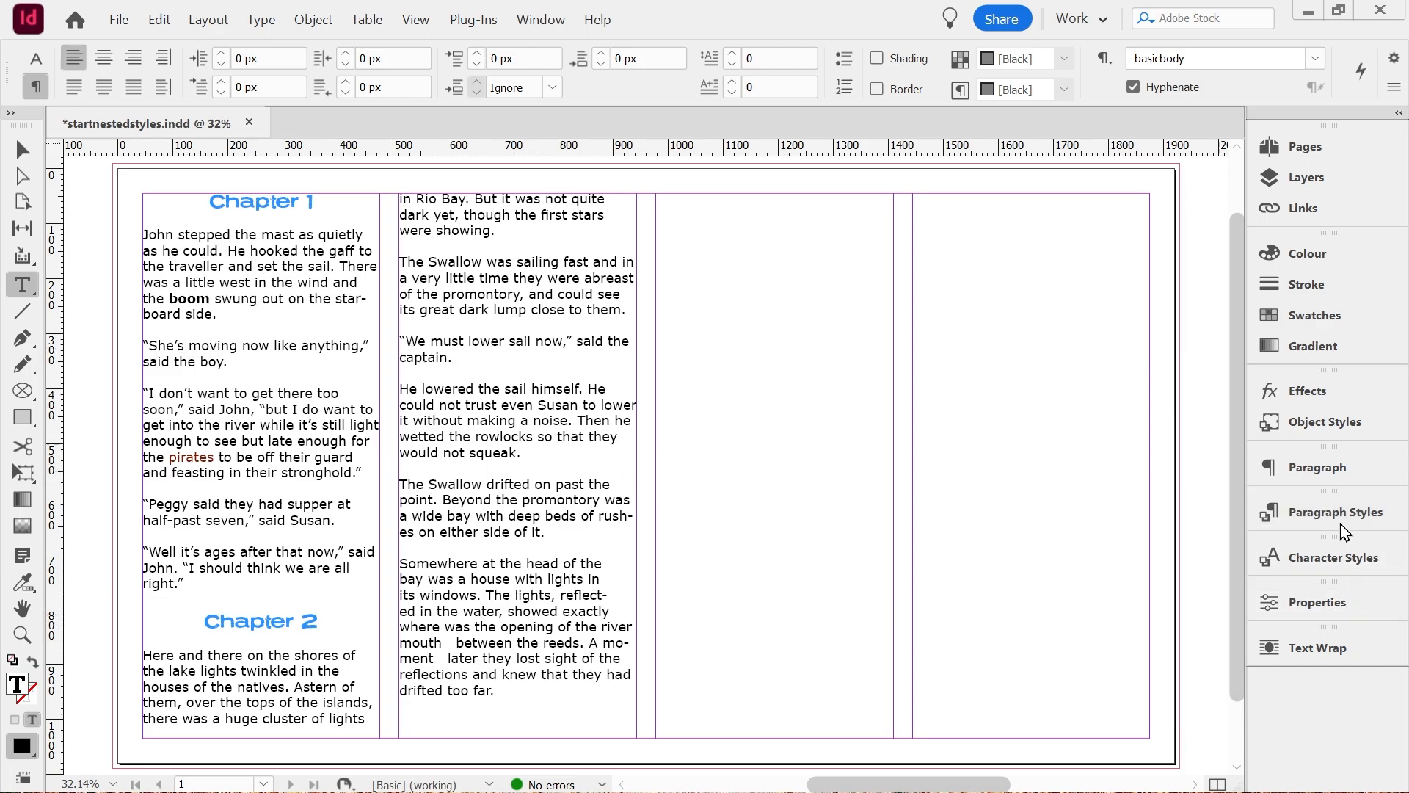
{"action": "left_click", "coordinate": [1311, 603]}
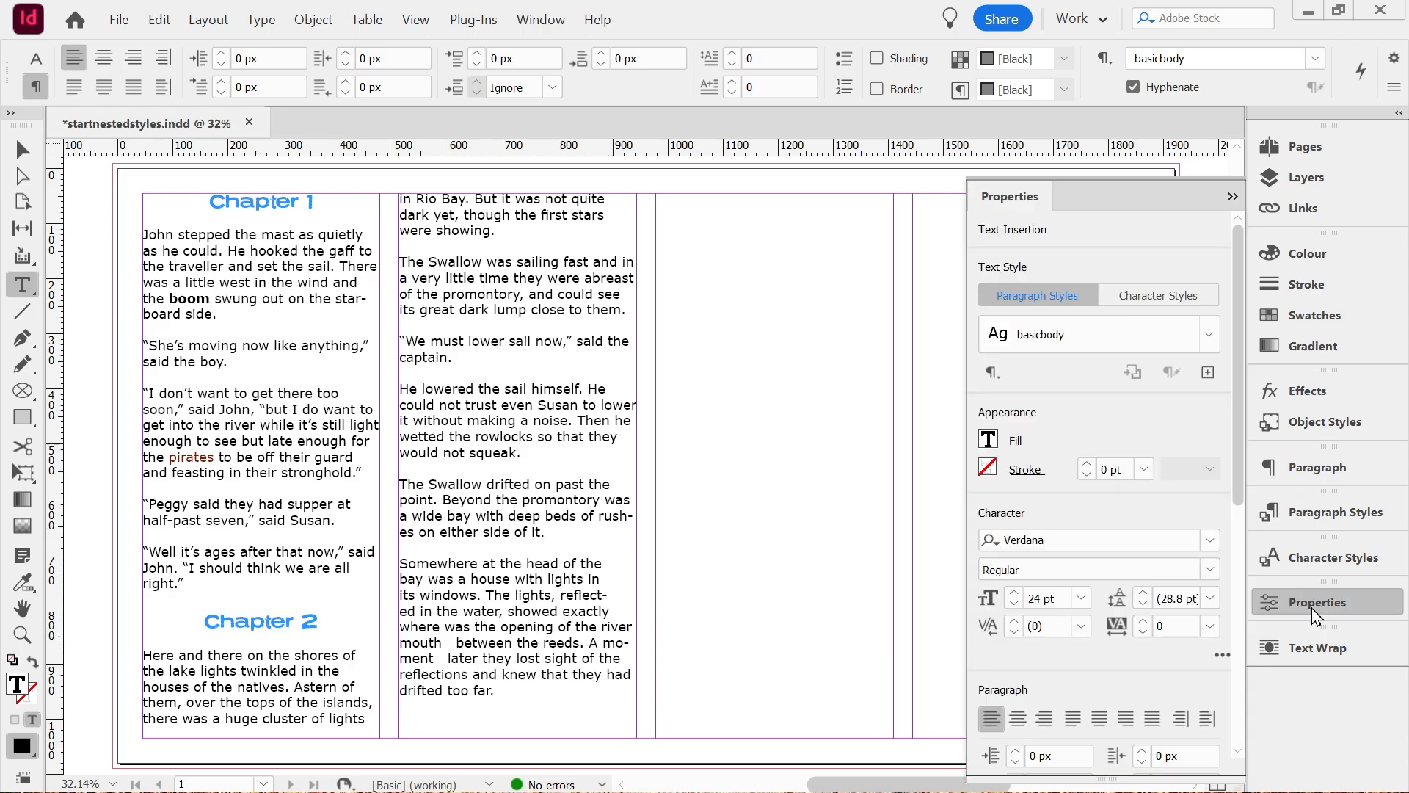
{"action": "left_click", "coordinate": [1207, 372]}
{"action": "type", "text": "nestedstyles"}
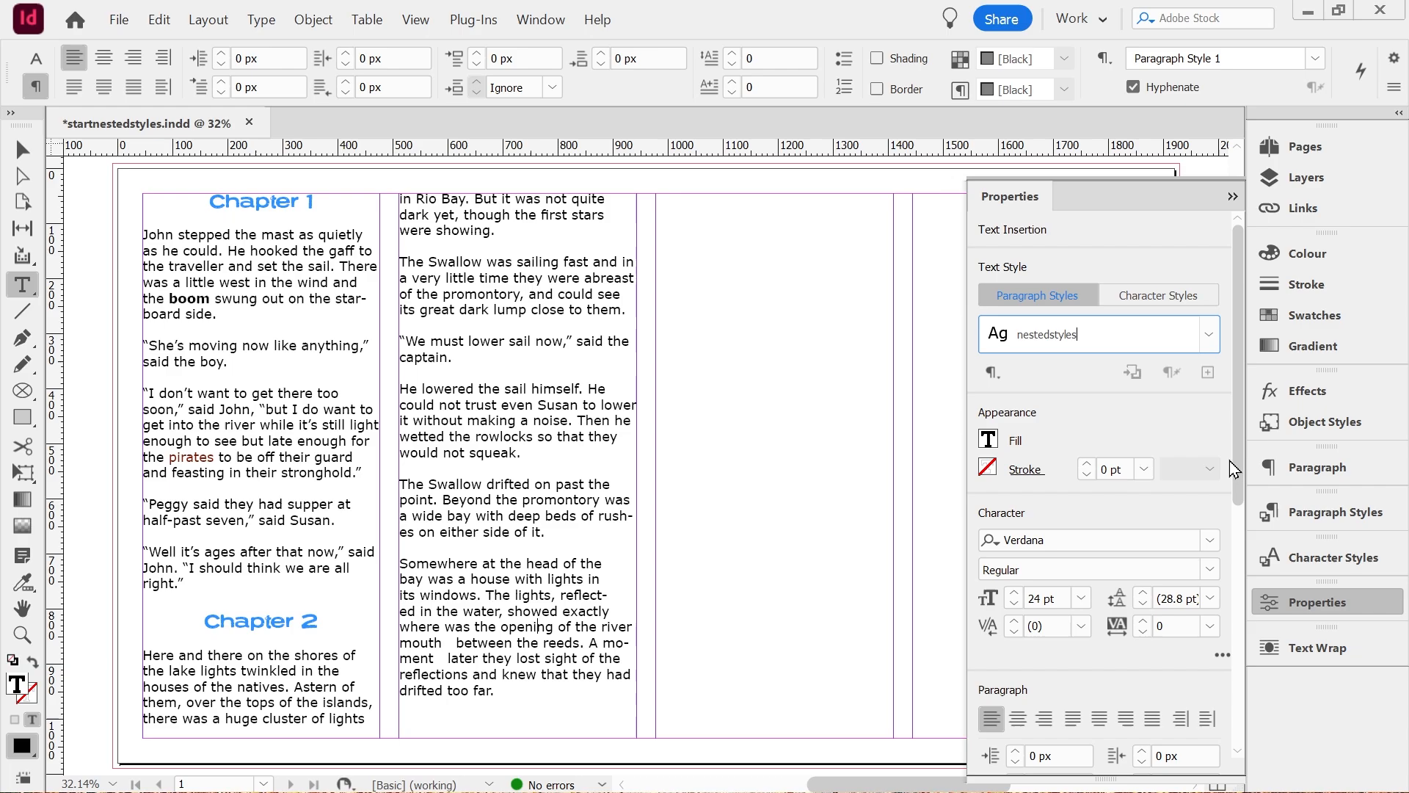
{"action": "key", "text": "Return"}
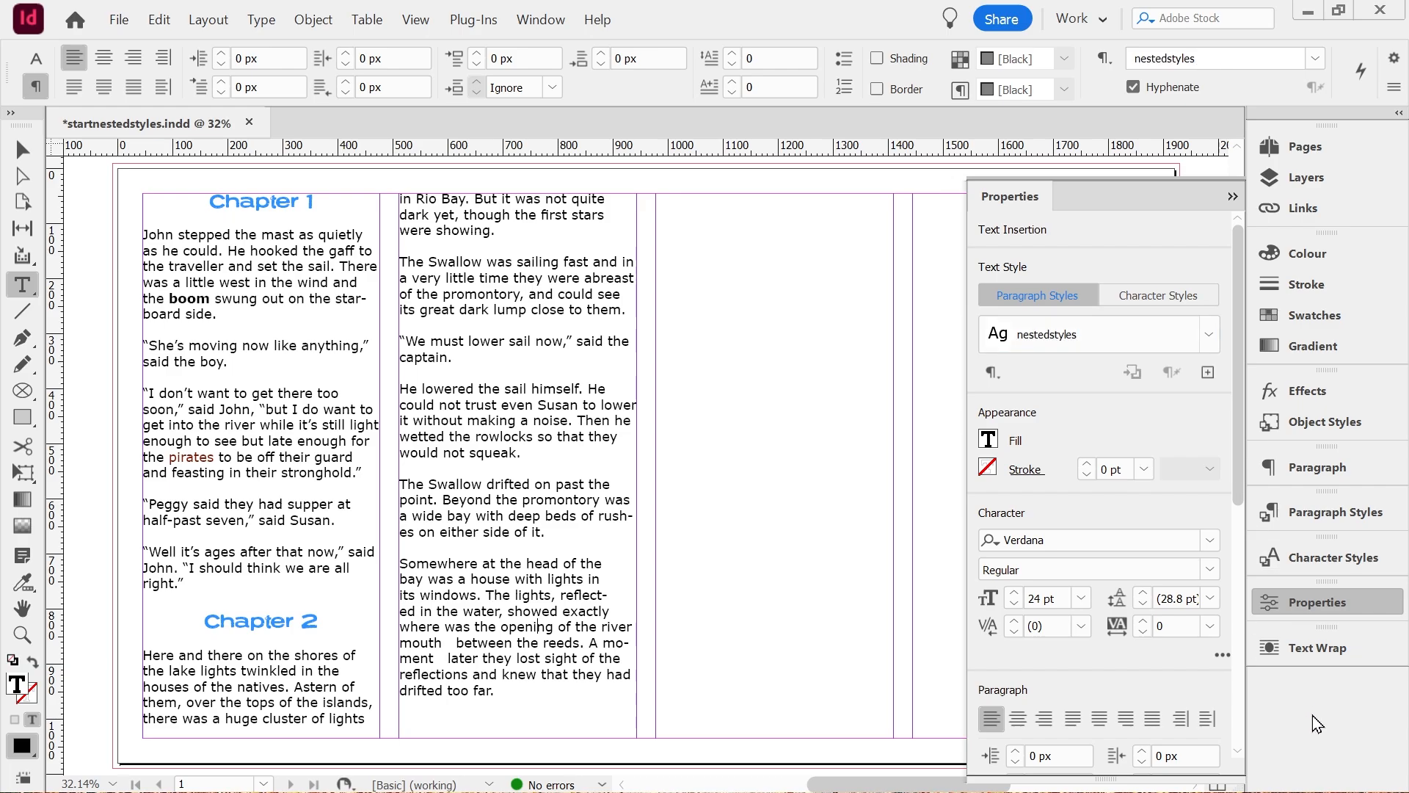
Apply the nestedstyles paragraph style to the Chapter 1 paragraph beginning "I don't want to get there too soon".
{"action": "left_click", "coordinate": [1336, 511]}
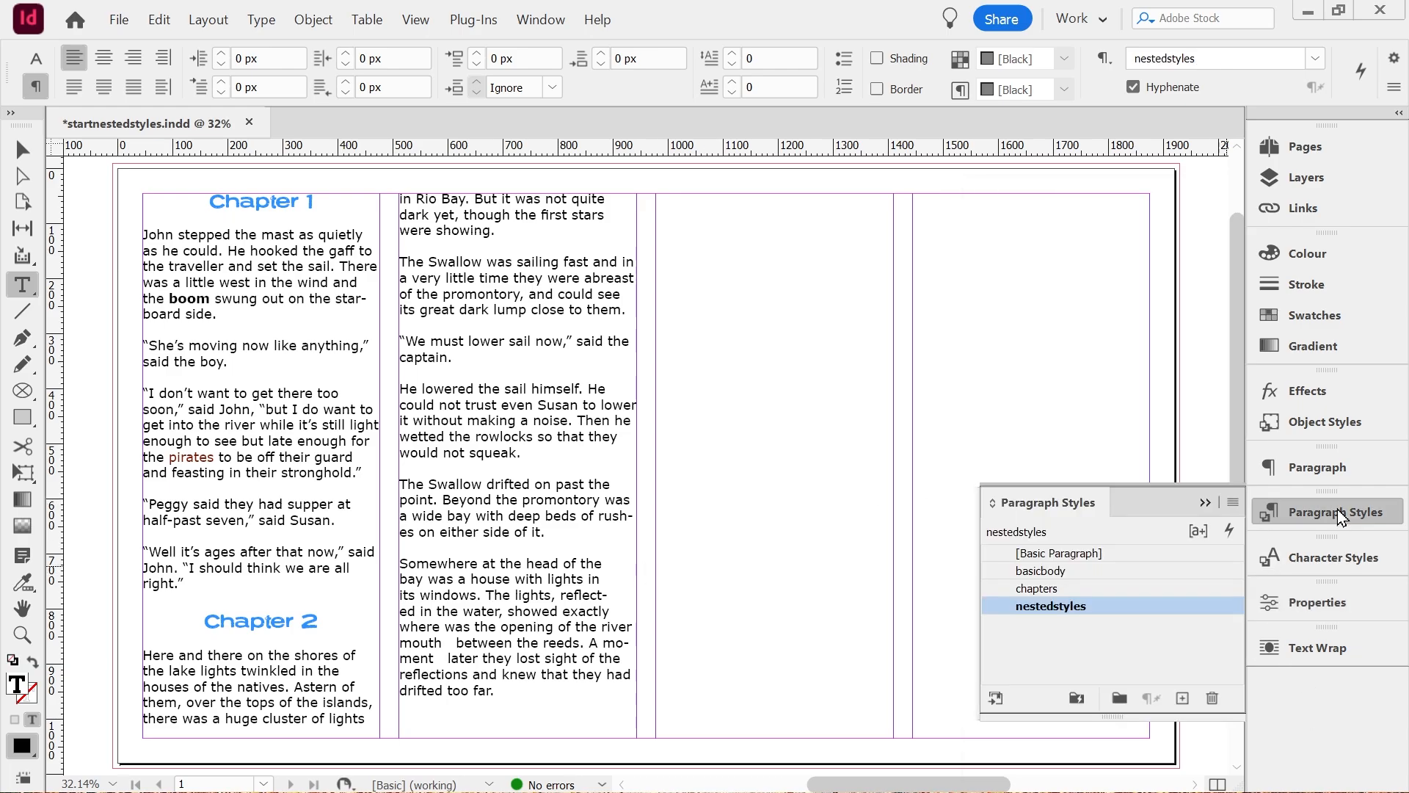
{"action": "left_click", "coordinate": [212, 420]}
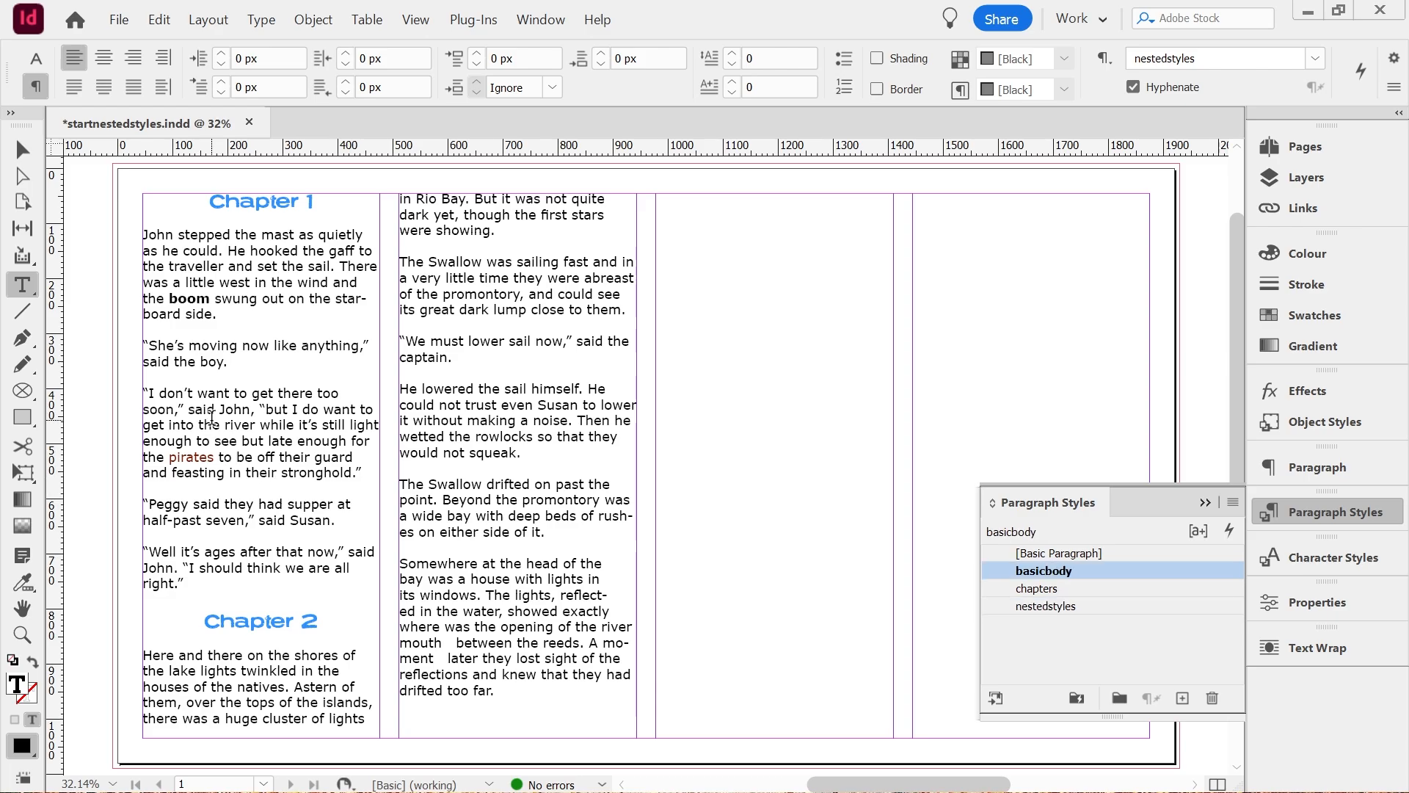
{"action": "left_click", "coordinate": [1053, 608]}
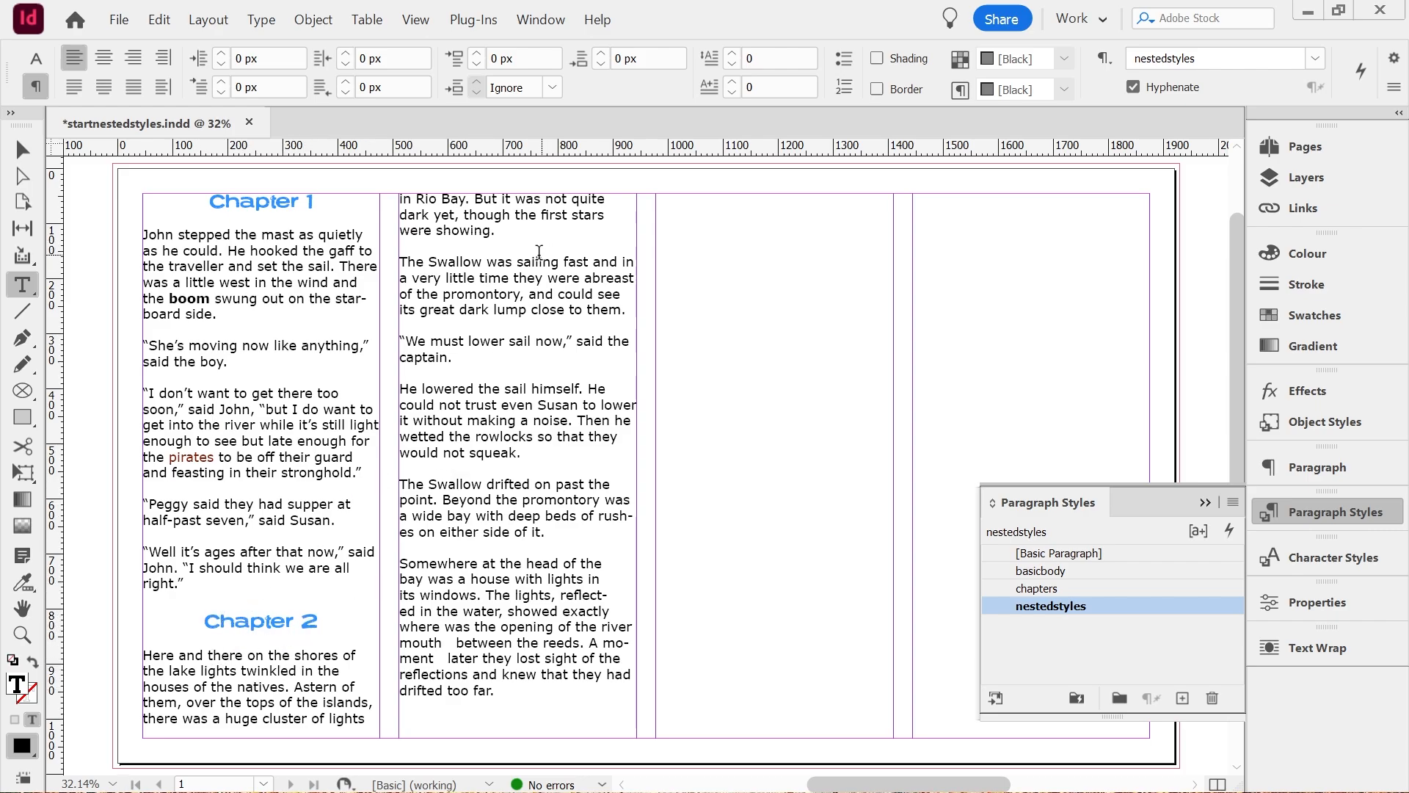
Edit the chapters paragraph style so that its paragraphs start In Next Column.
{"action": "right_click", "coordinate": [1042, 590]}
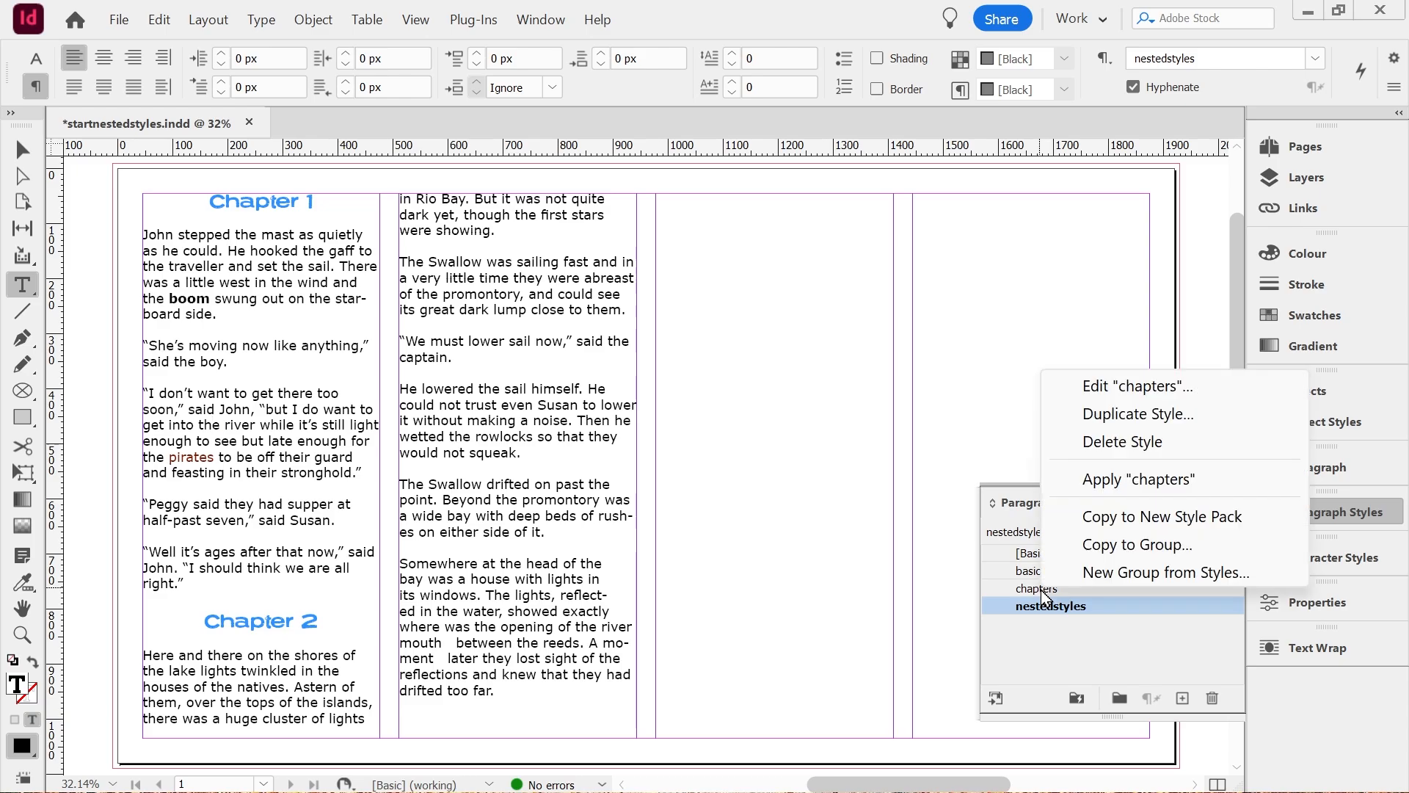
{"action": "left_click", "coordinate": [1137, 386]}
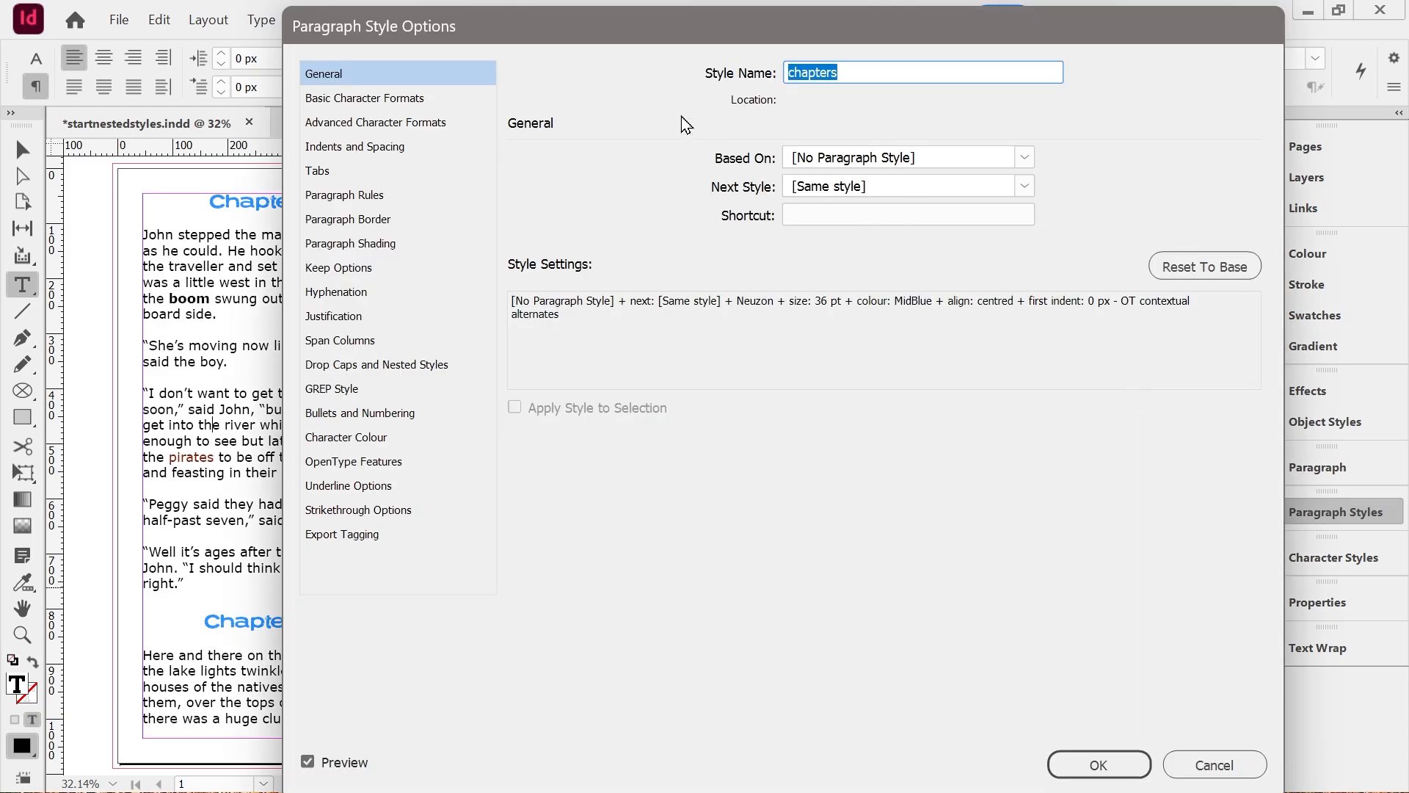
{"action": "left_click_drag", "start_coordinate": [681, 28], "coordinate": [927, 84]}
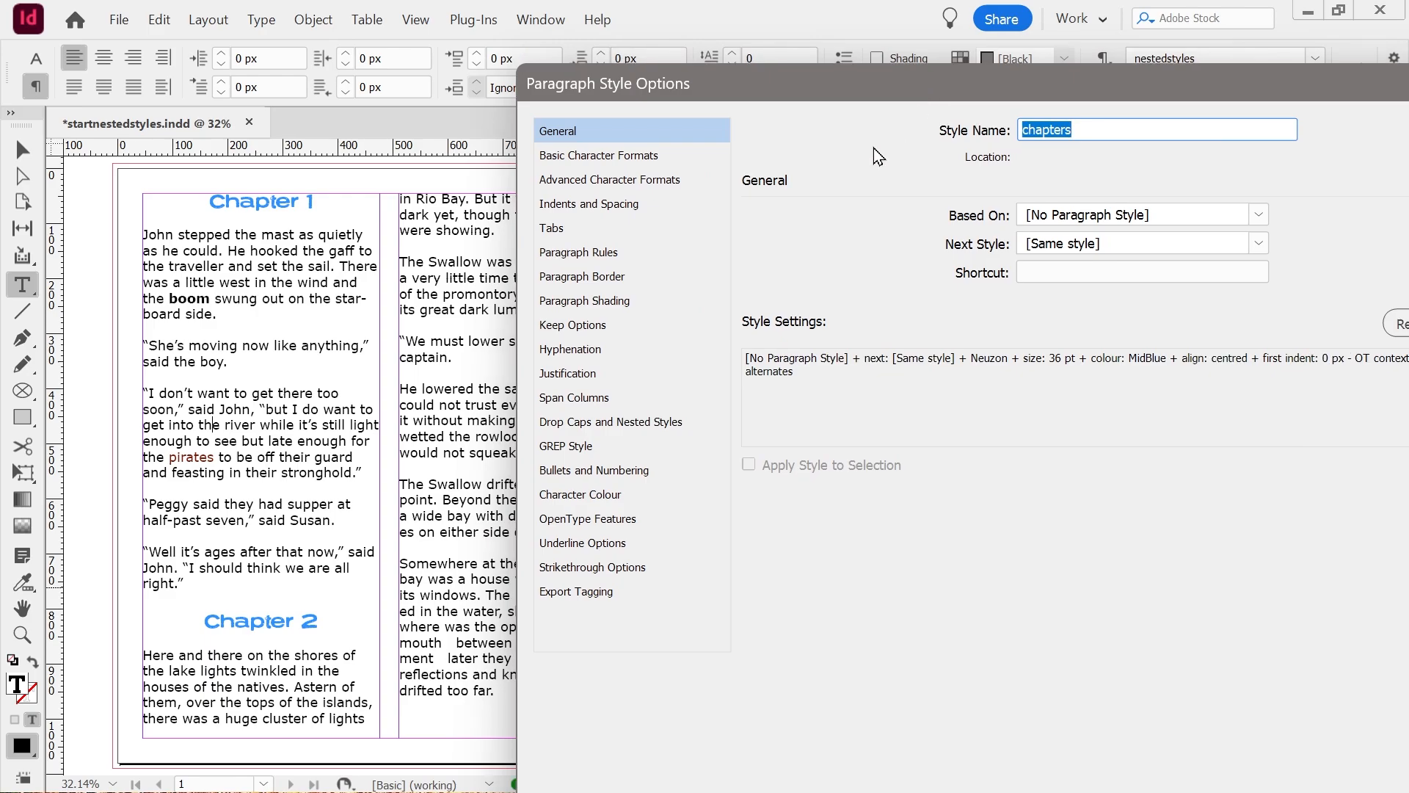
{"action": "left_click", "coordinate": [590, 329]}
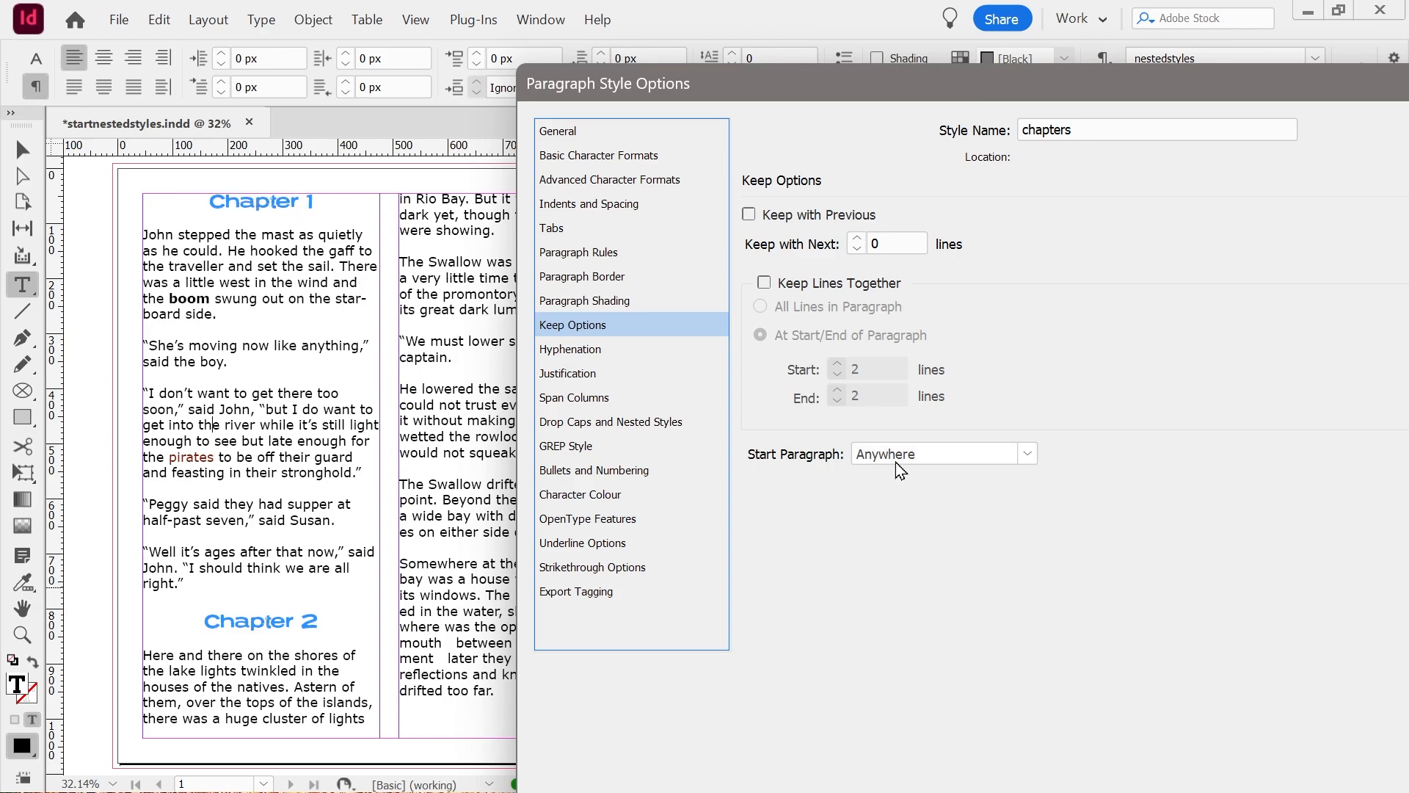
{"action": "left_click", "coordinate": [962, 460]}
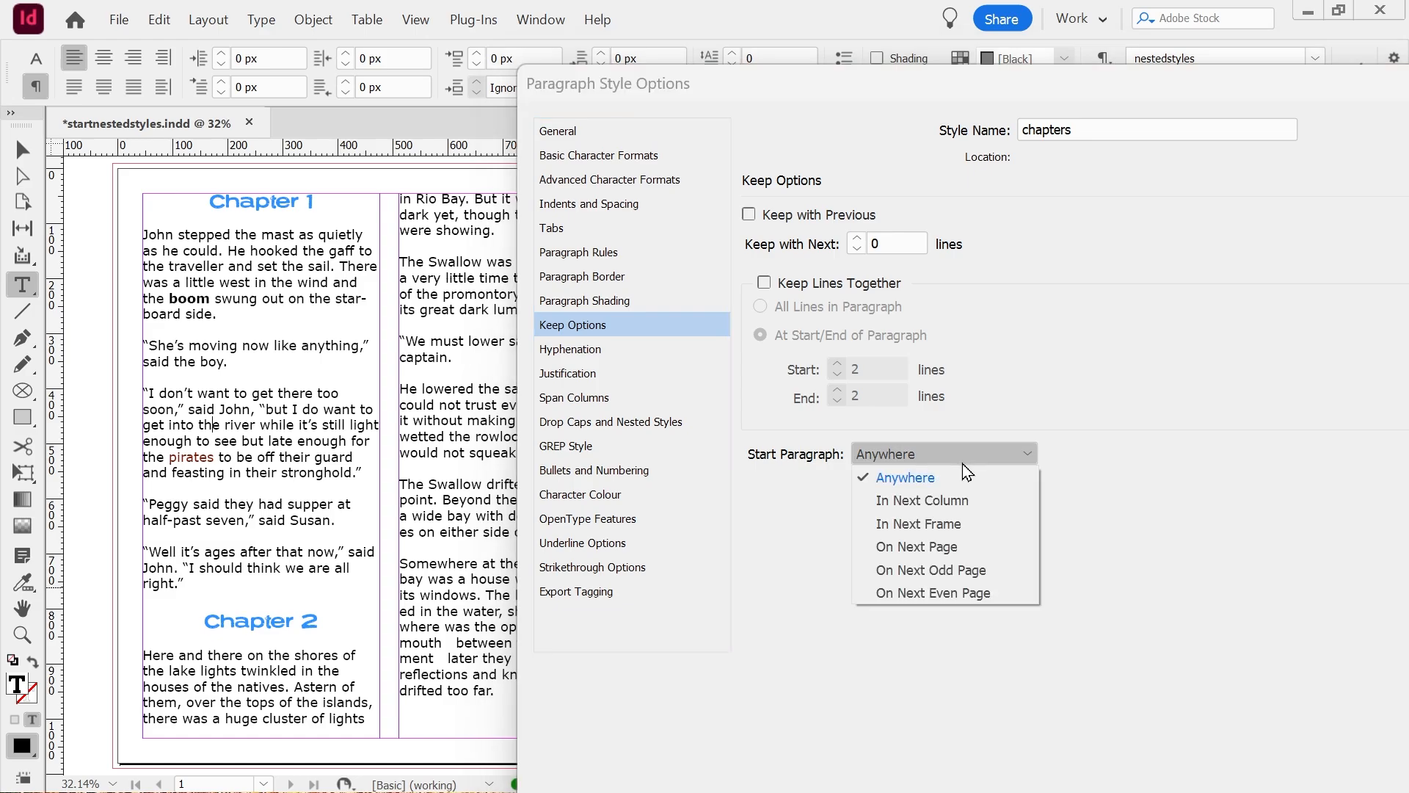
{"action": "left_click", "coordinate": [925, 502]}
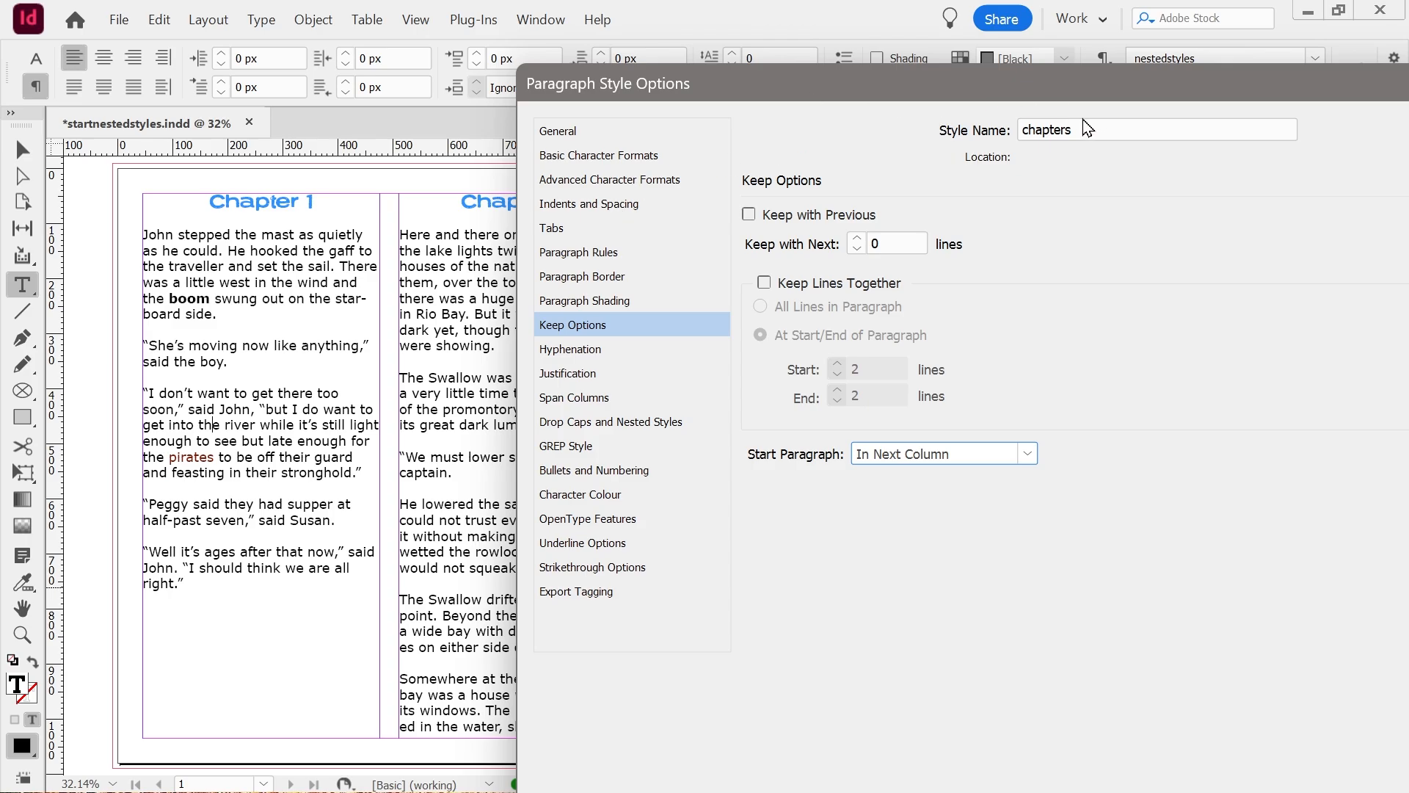
{"action": "left_click_drag", "start_coordinate": [994, 85], "coordinate": [892, 41]}
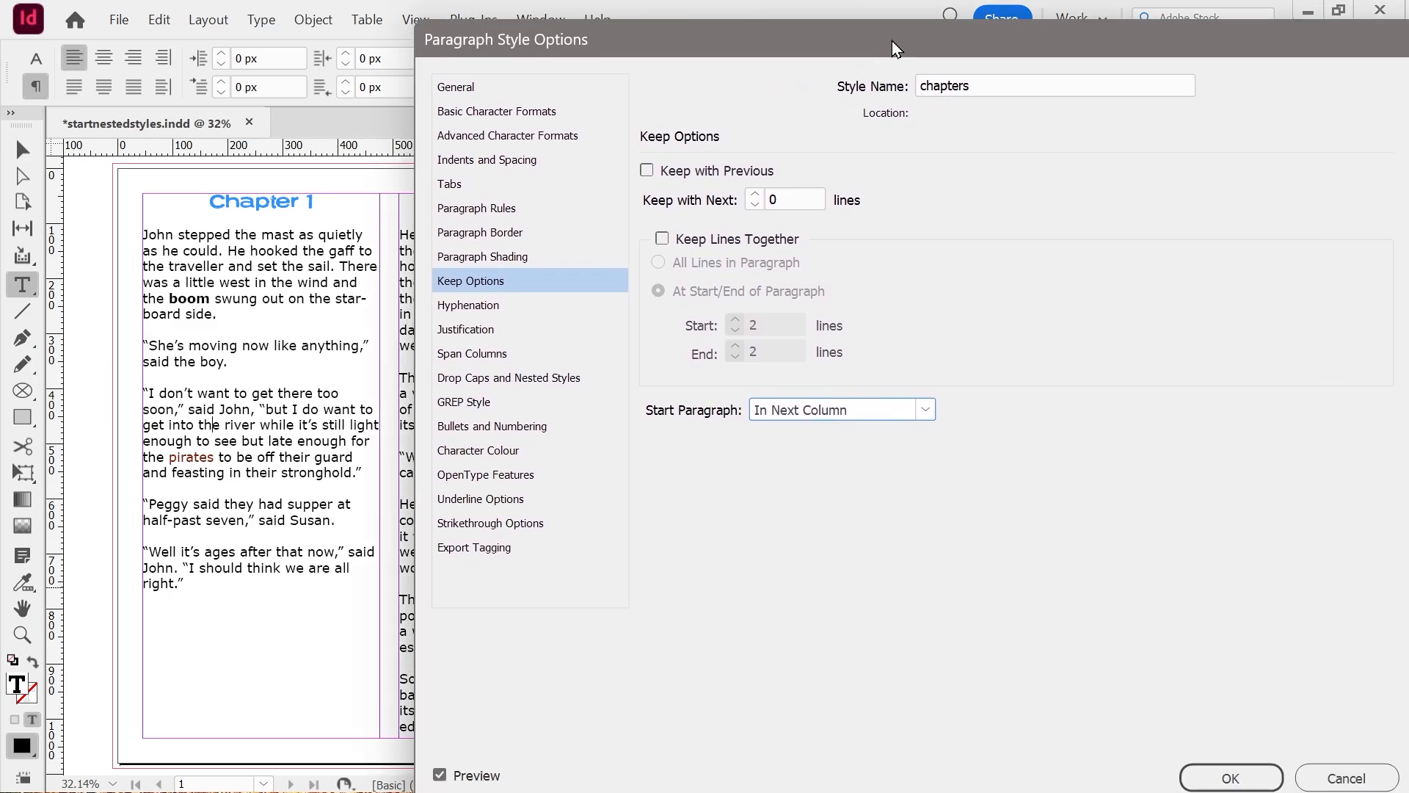
{"action": "key", "text": "Return"}
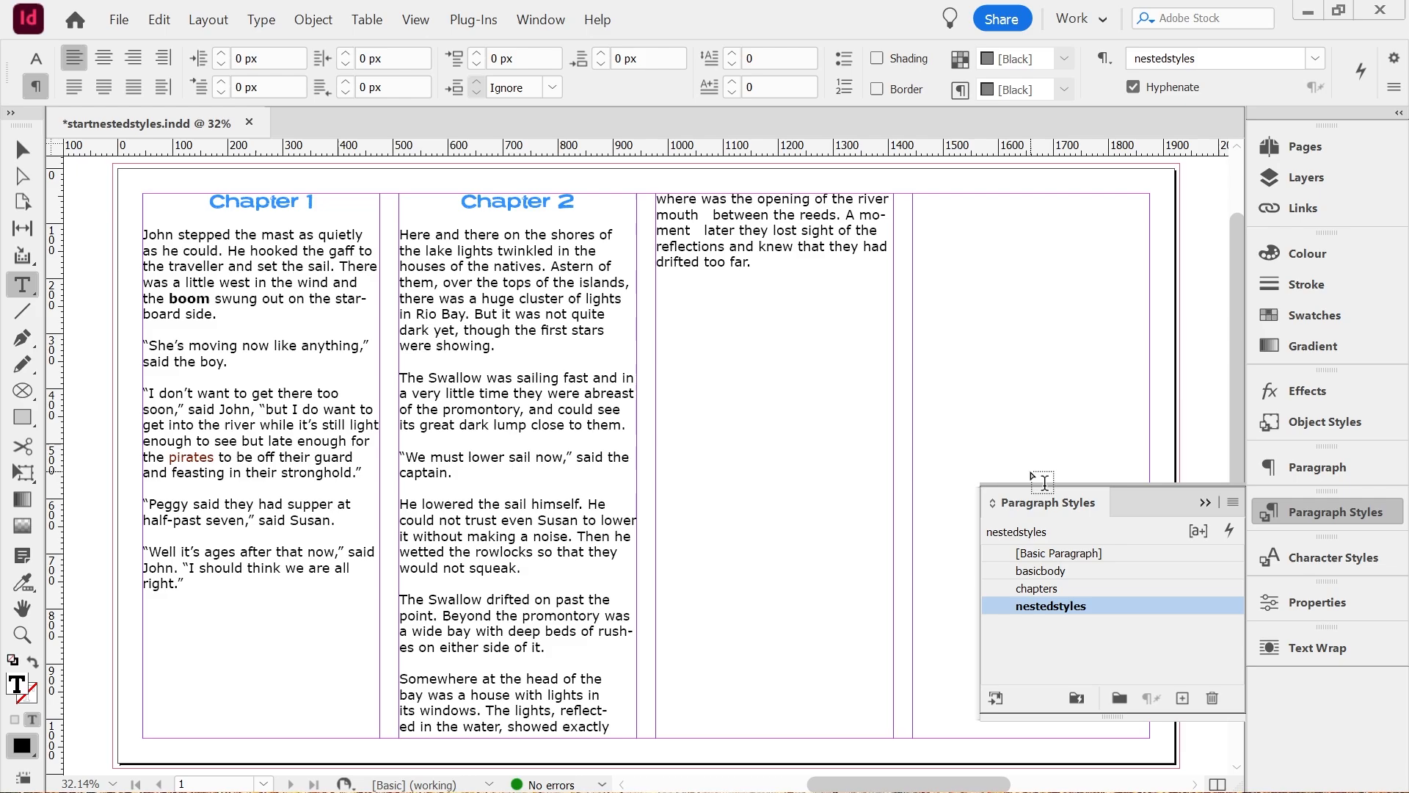
Add a GREP style to the basicbody paragraph style that applies redbody to the text "sail".
{"action": "left_click", "coordinate": [1053, 571]}
{"action": "right_click", "coordinate": [1052, 573]}
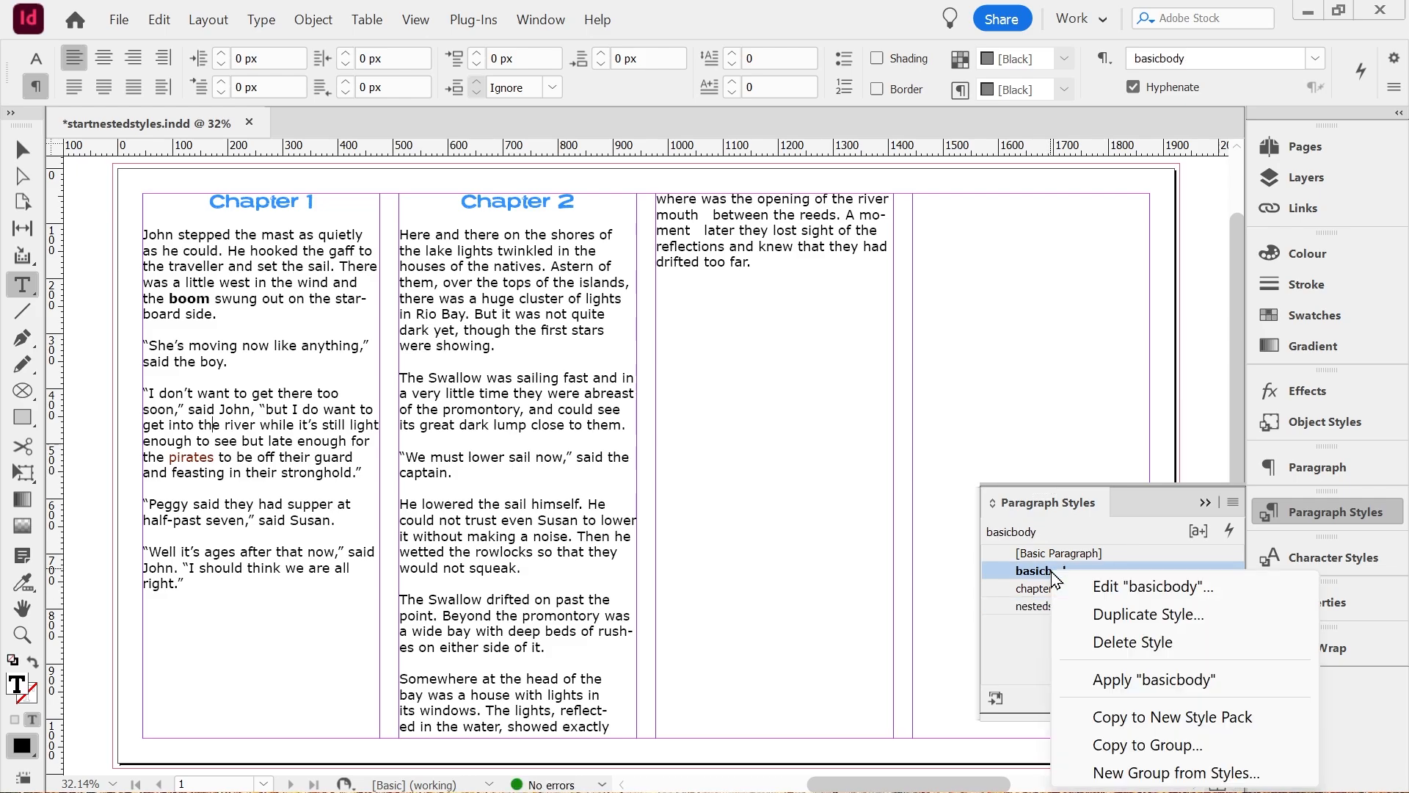
{"action": "left_click", "coordinate": [1105, 585]}
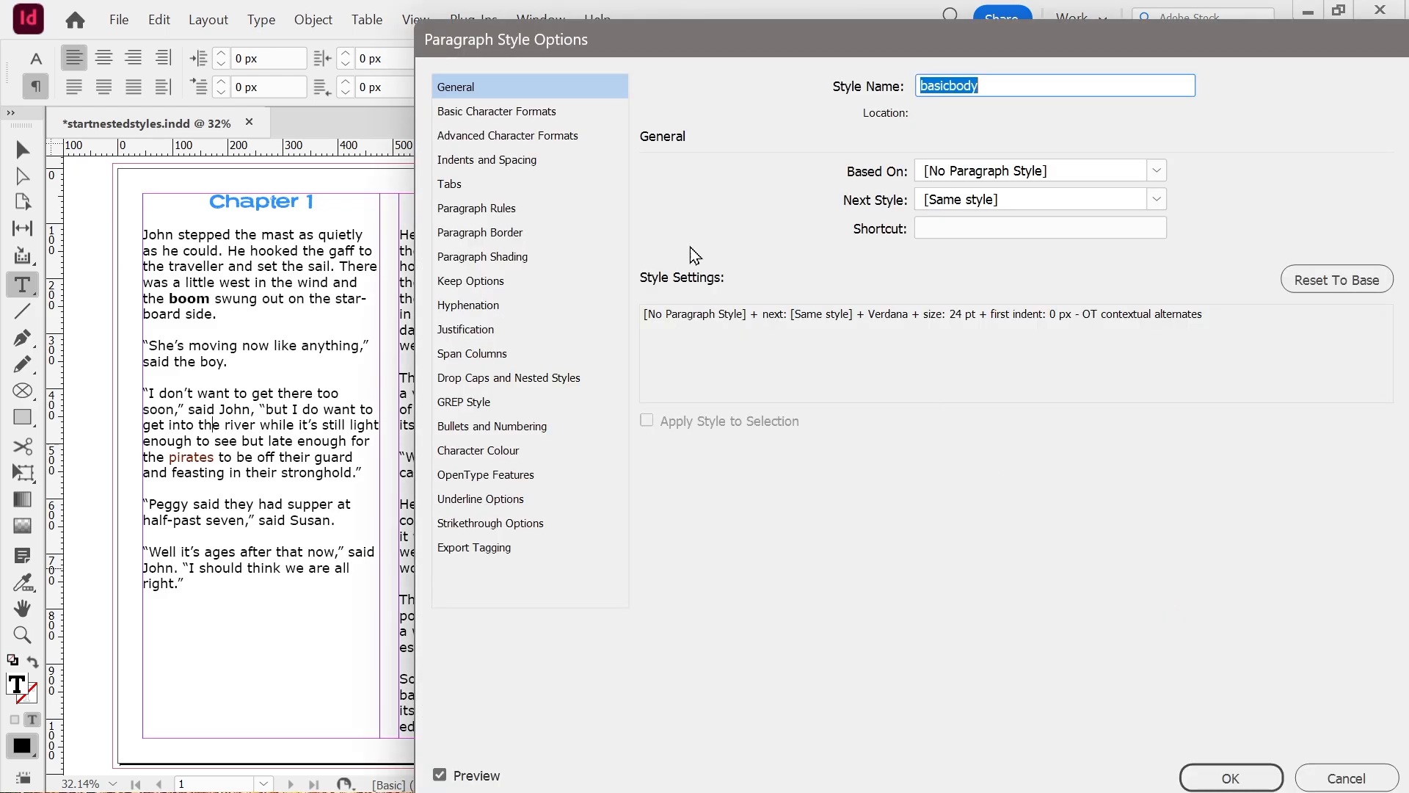
{"action": "left_click", "coordinate": [461, 408]}
{"action": "left_click_drag", "start_coordinate": [823, 38], "coordinate": [1002, 59]}
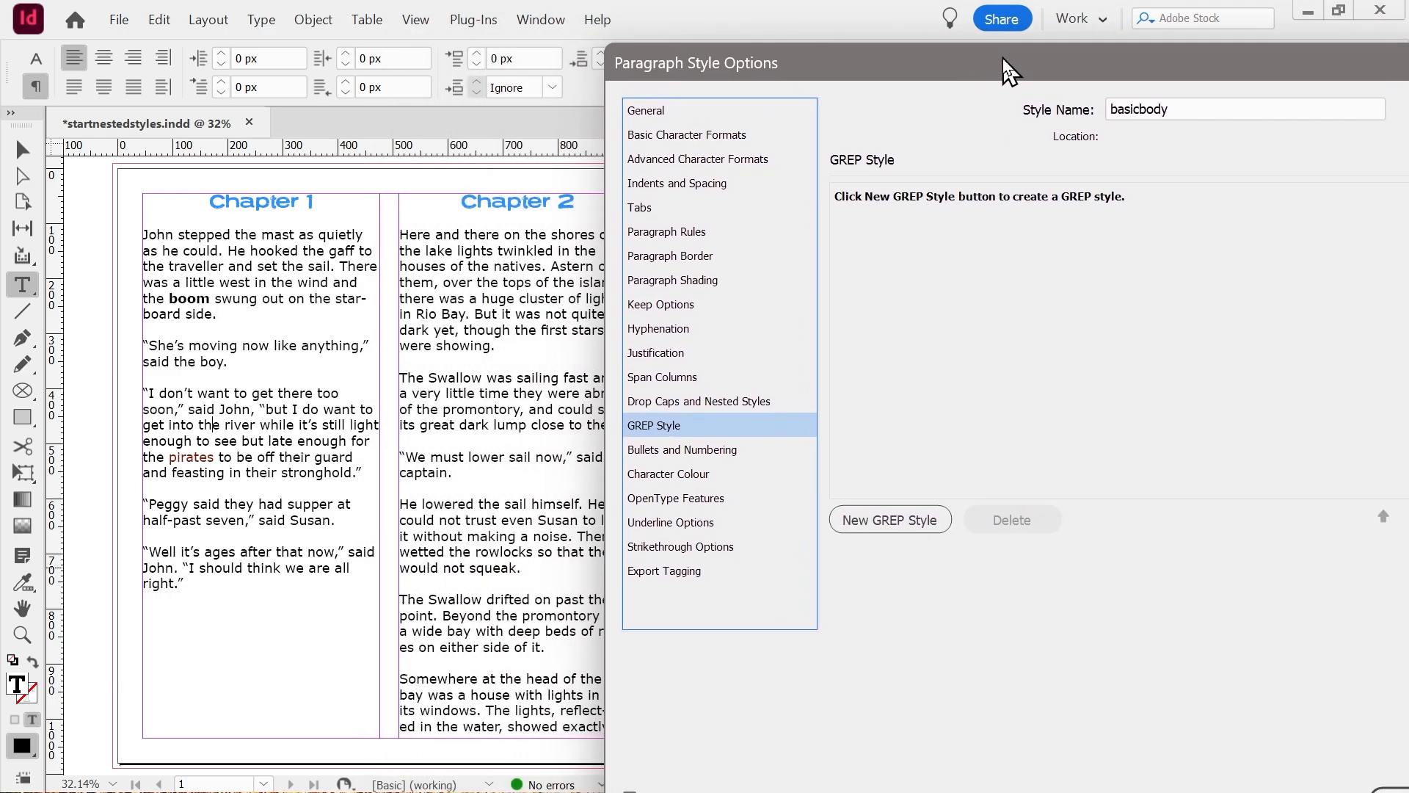
{"action": "left_click", "coordinate": [886, 530]}
{"action": "left_click", "coordinate": [965, 229]}
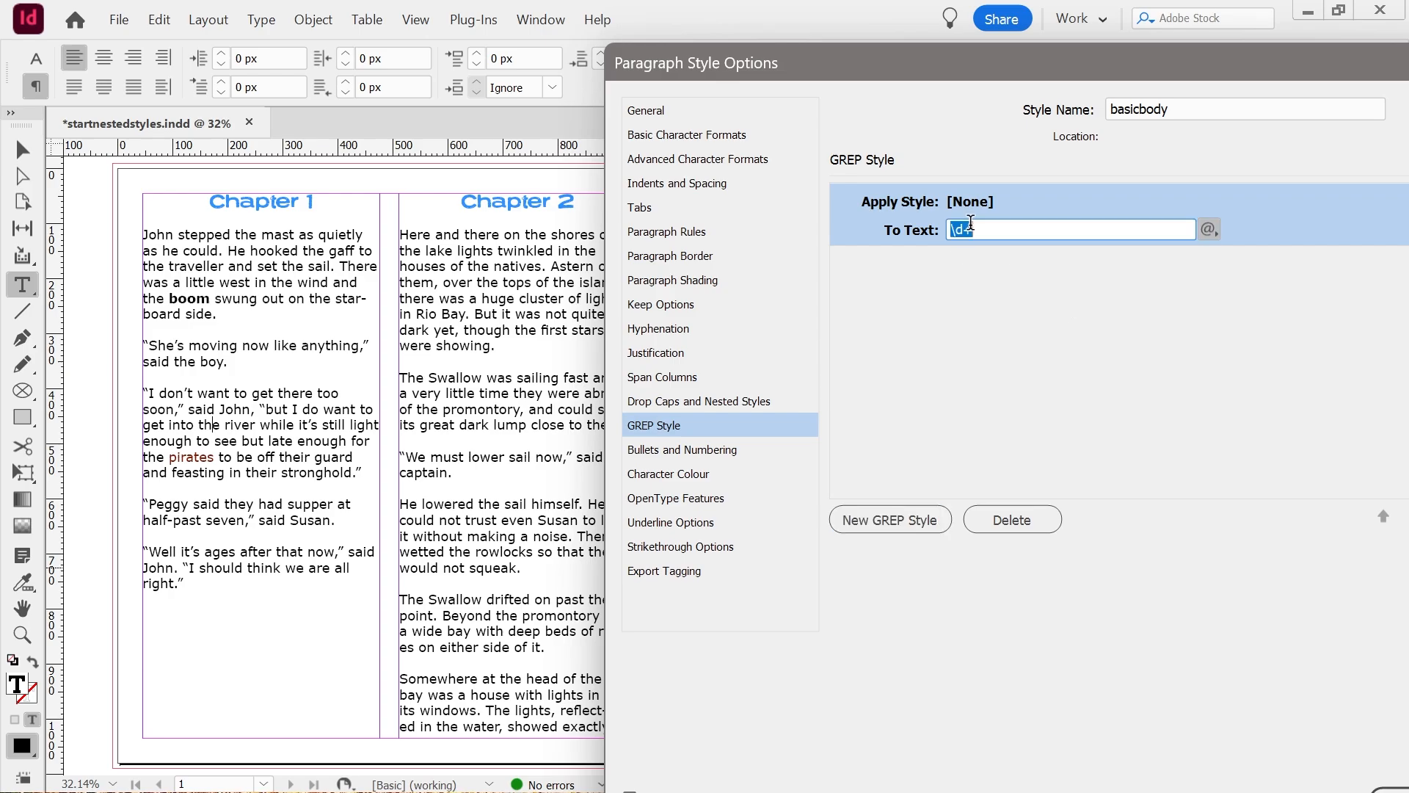
{"action": "type", "text": "sail"}
{"action": "left_click", "coordinate": [980, 202]}
{"action": "left_click", "coordinate": [1186, 201]}
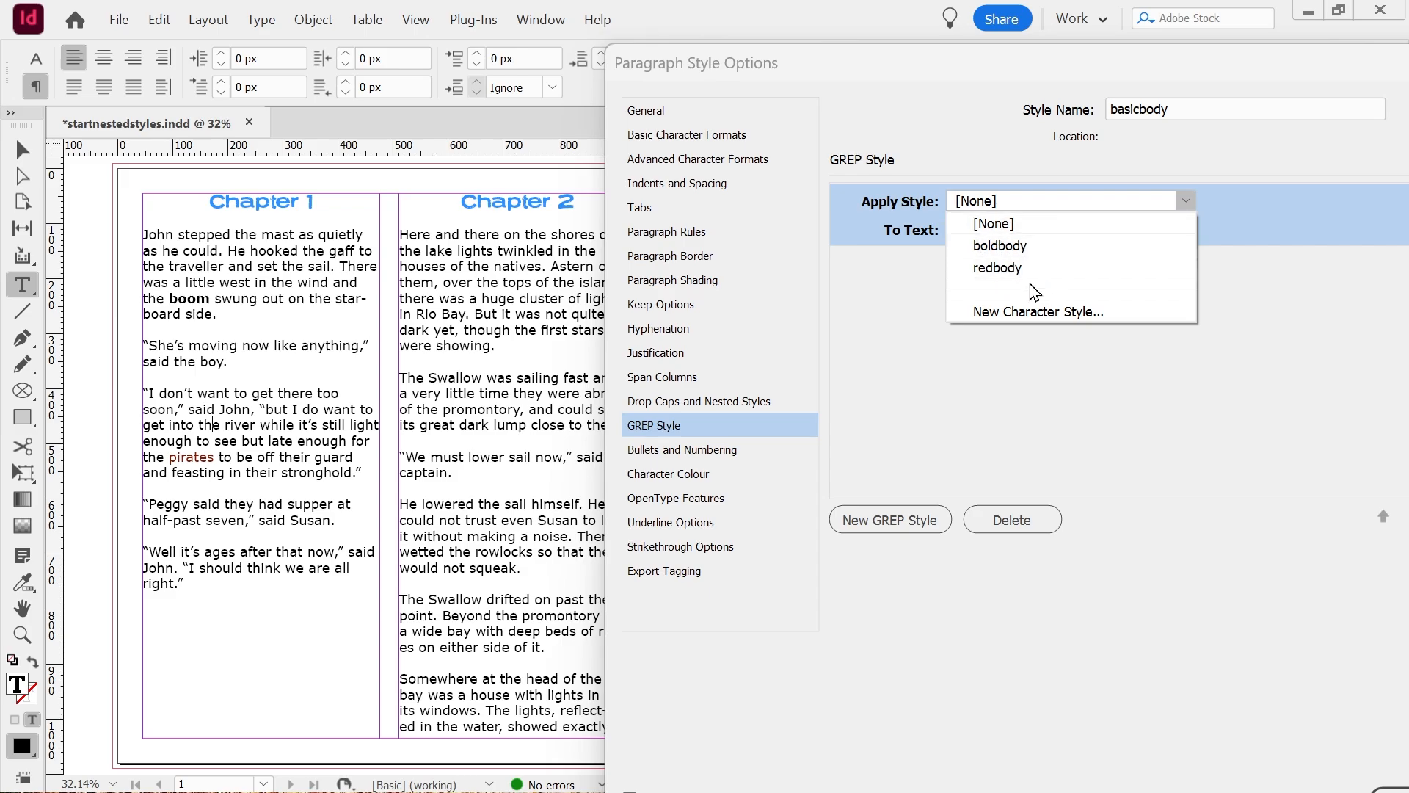
{"action": "left_click", "coordinate": [1005, 270]}
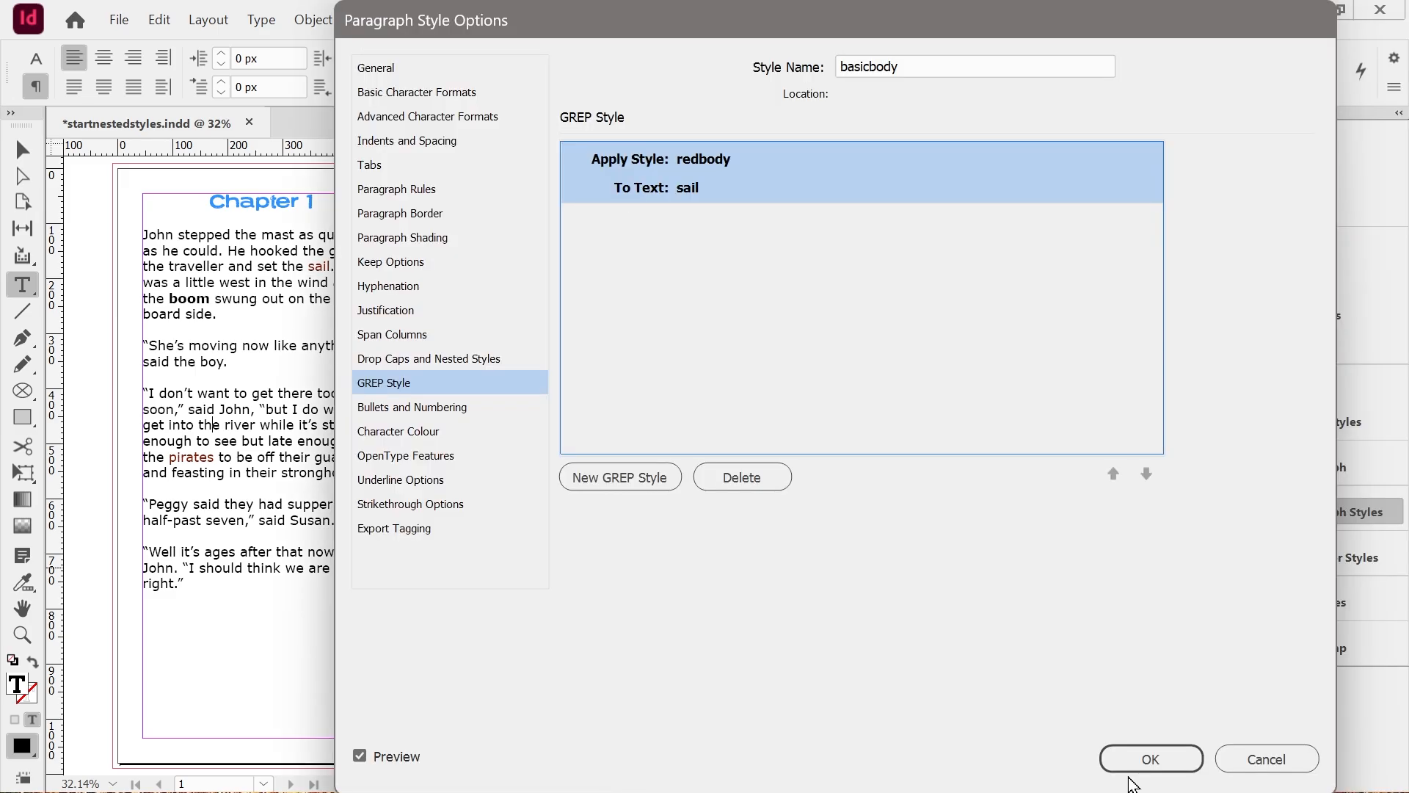
{"action": "left_click", "coordinate": [1151, 755]}
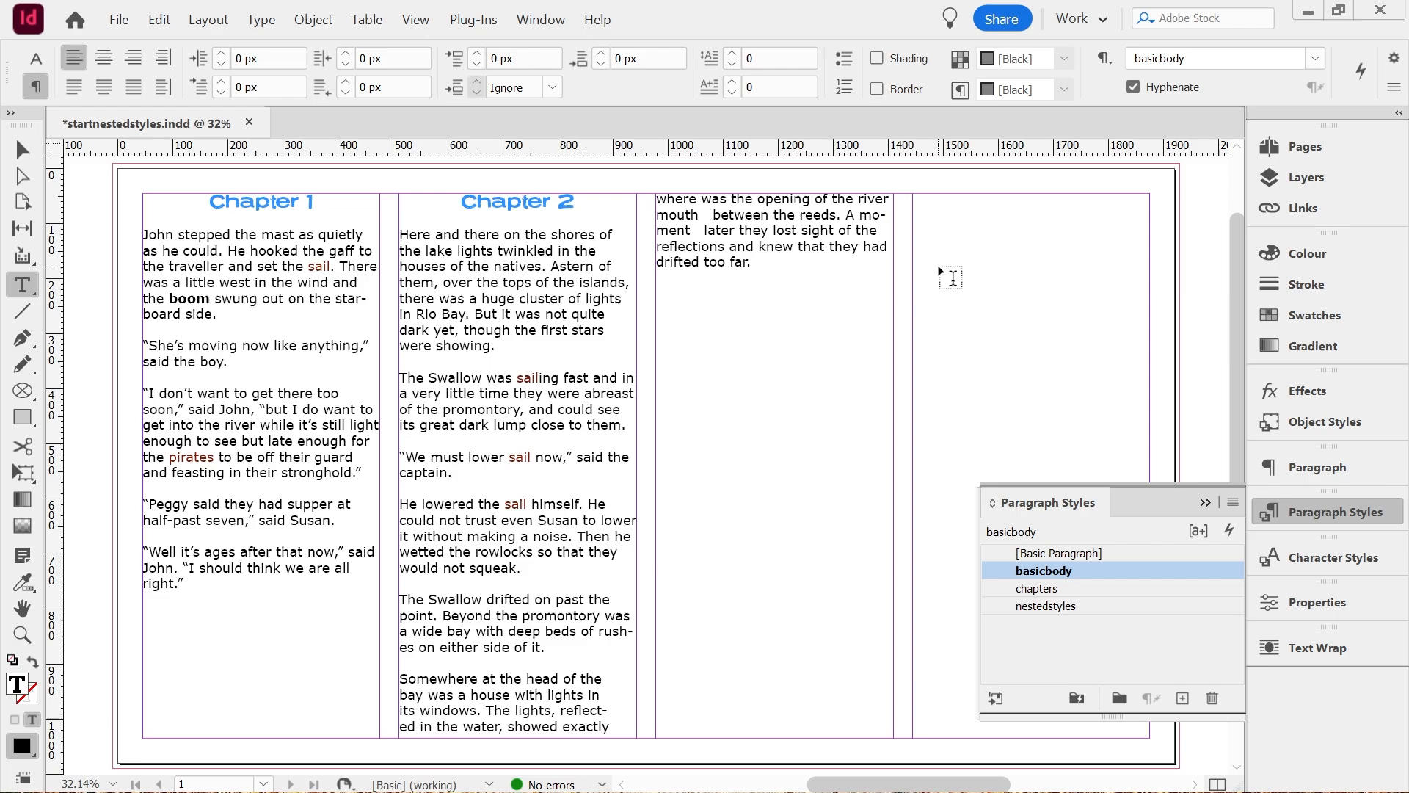
Check the coloured "sail" words, and add a new nested style entry to the nestedstyles paragraph style.
{"action": "left_click", "coordinate": [508, 507]}
{"action": "left_click", "coordinate": [317, 266]}
{"action": "left_click", "coordinate": [743, 230]}
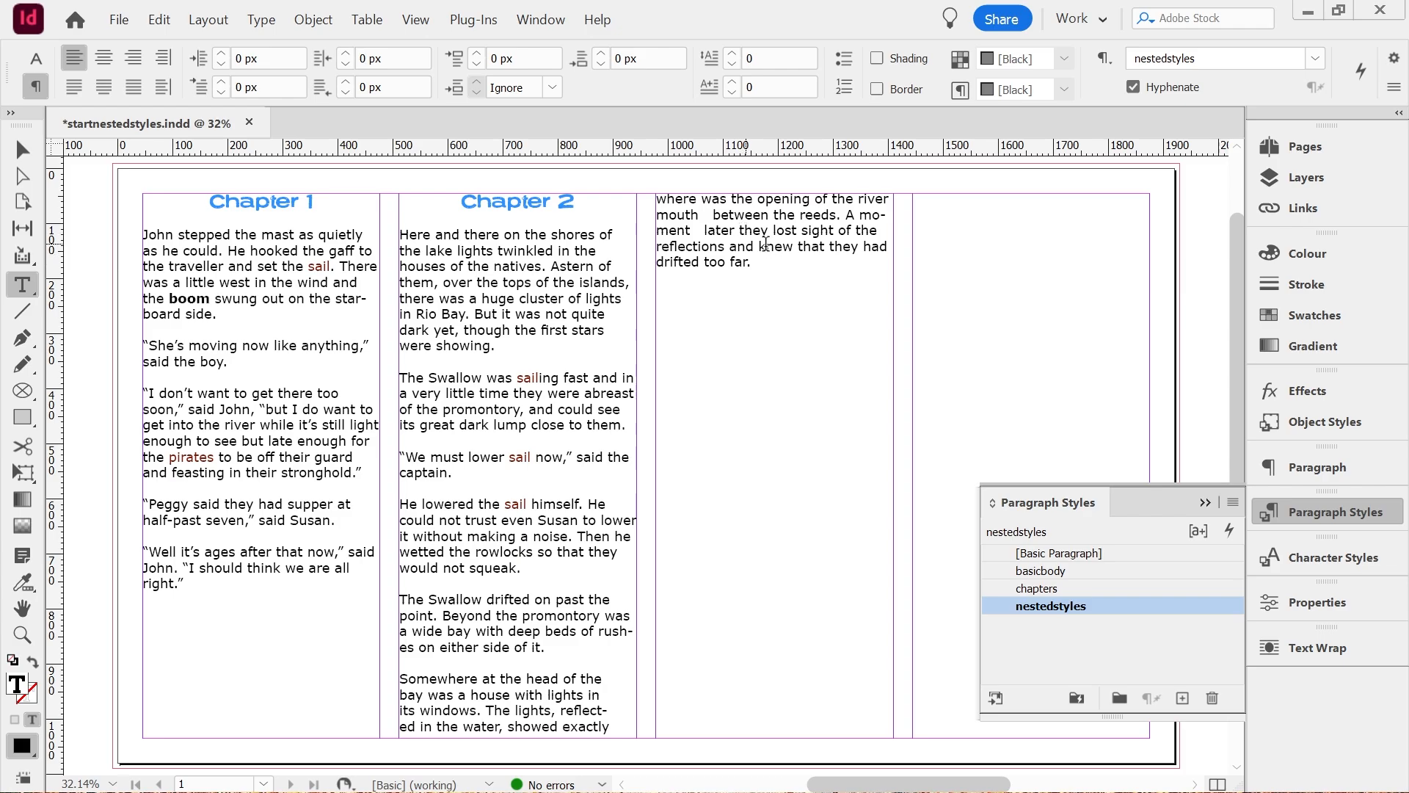
{"action": "right_click", "coordinate": [1099, 606]}
{"action": "left_click", "coordinate": [1156, 399]}
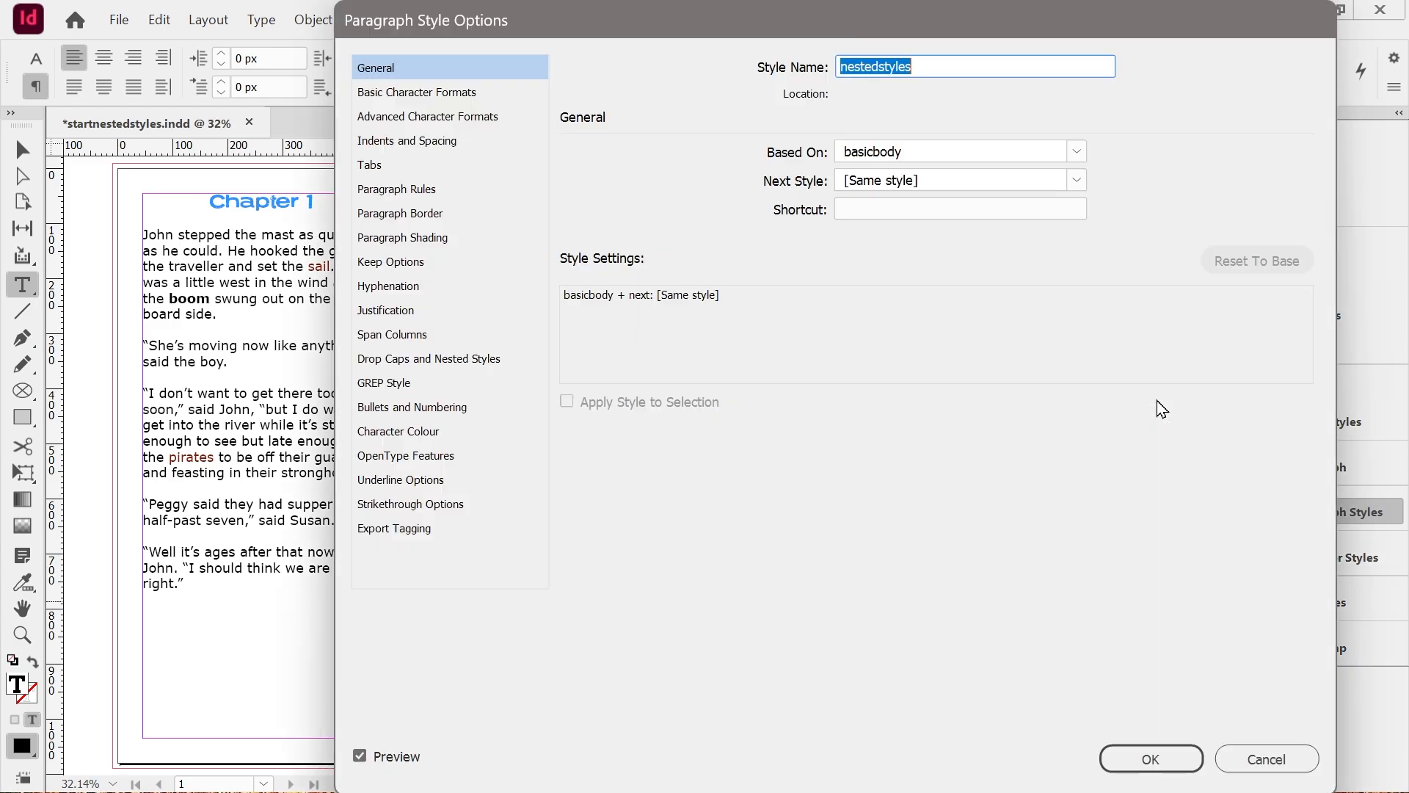
{"action": "left_click_drag", "start_coordinate": [805, 35], "coordinate": [1096, 81]}
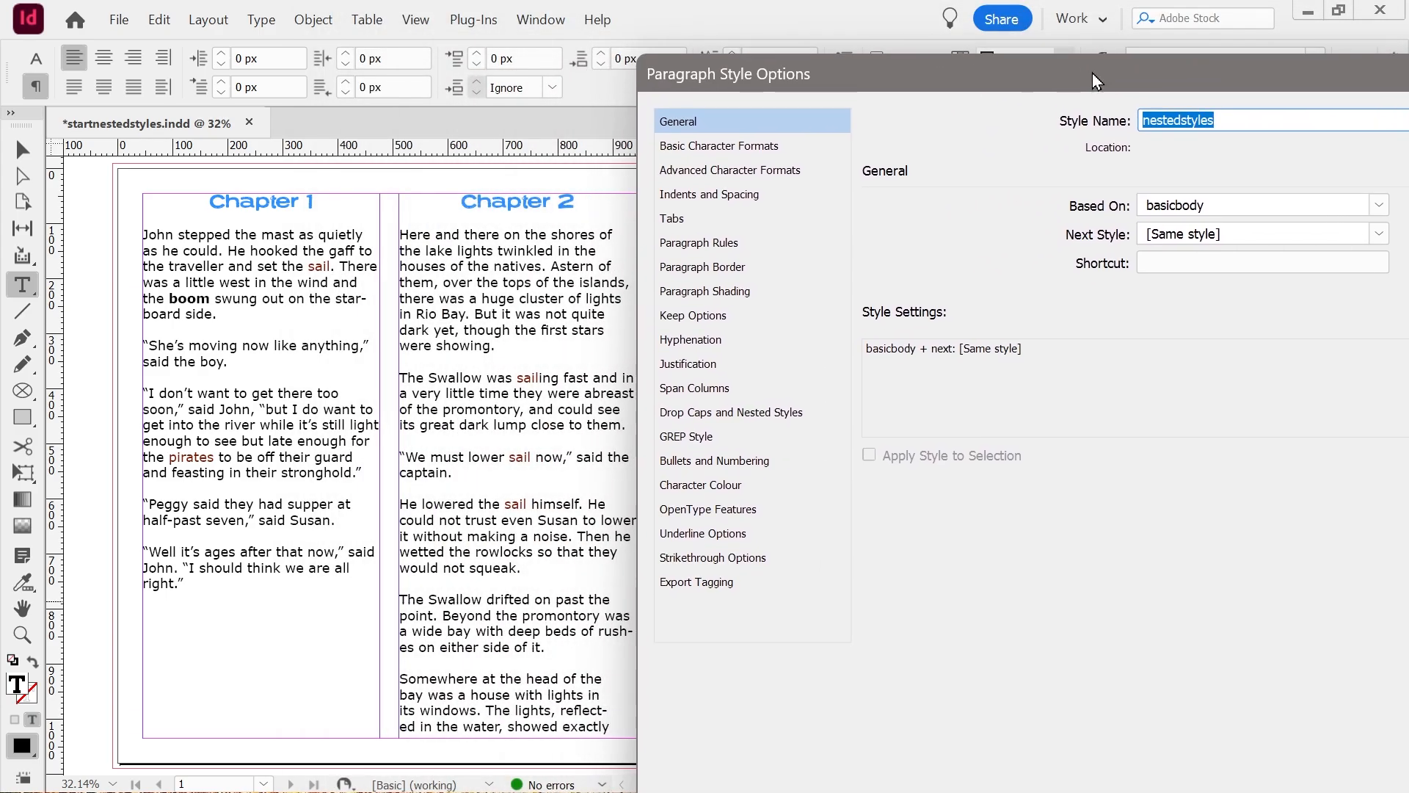
{"action": "left_click", "coordinate": [760, 414]}
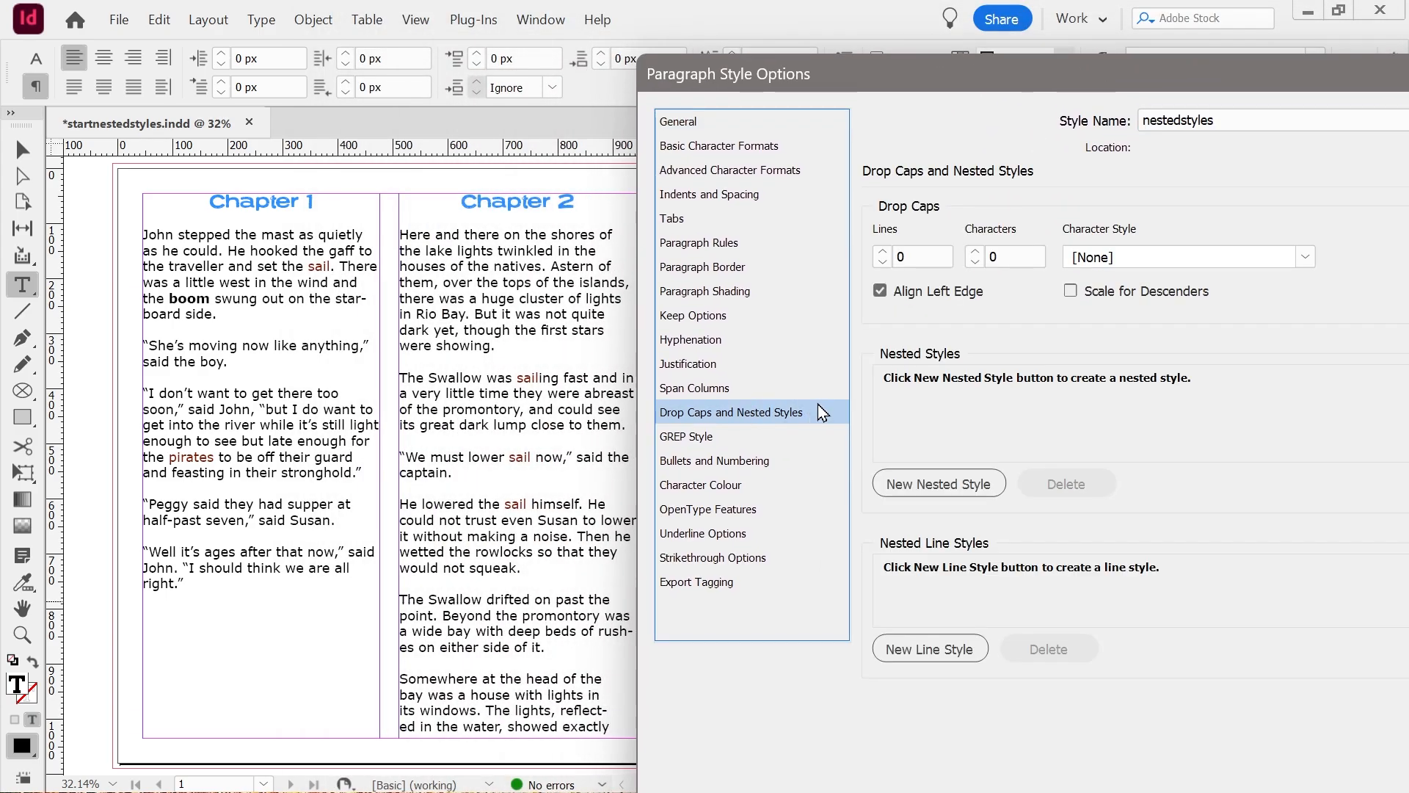
{"action": "left_click", "coordinate": [944, 490]}
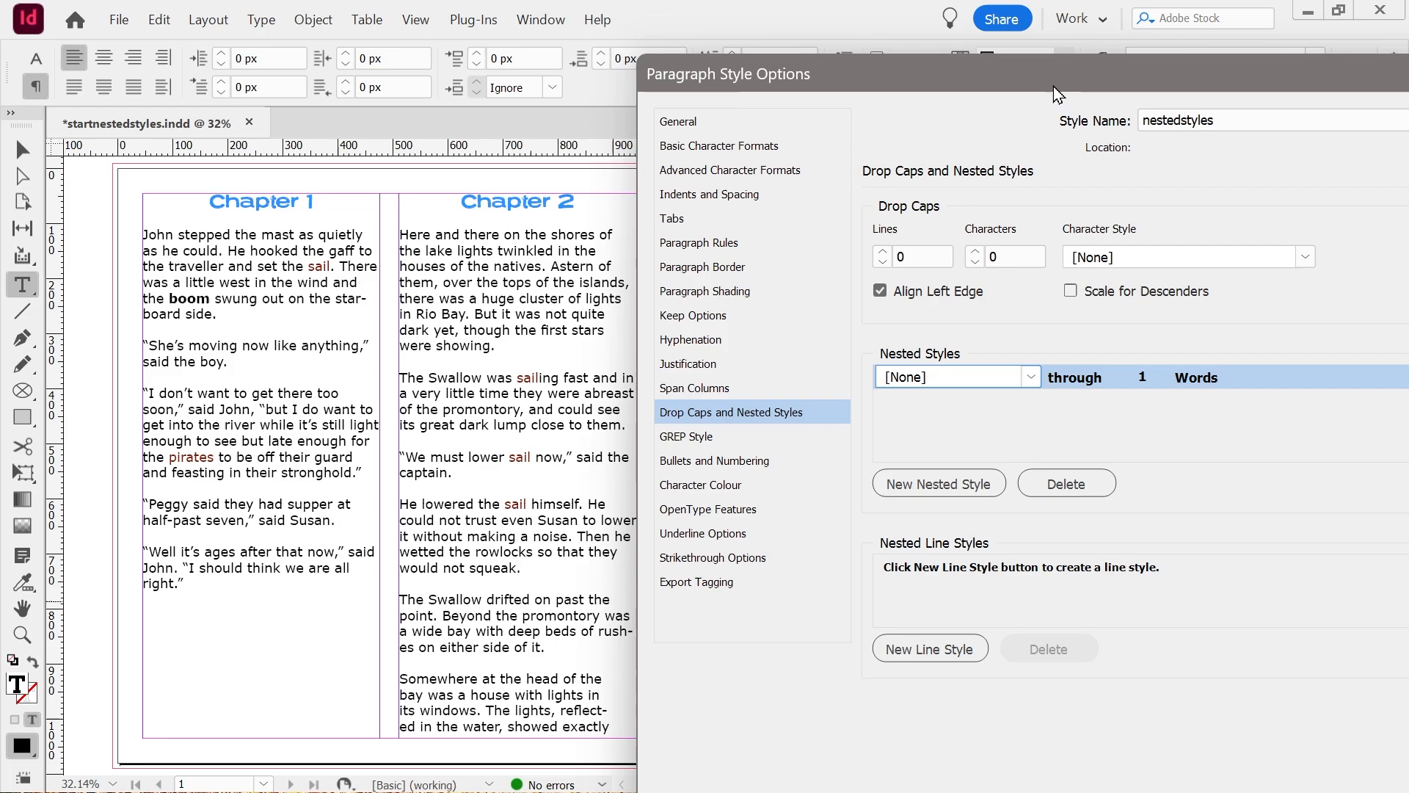
{"action": "left_click_drag", "start_coordinate": [1050, 86], "coordinate": [1123, 118]}
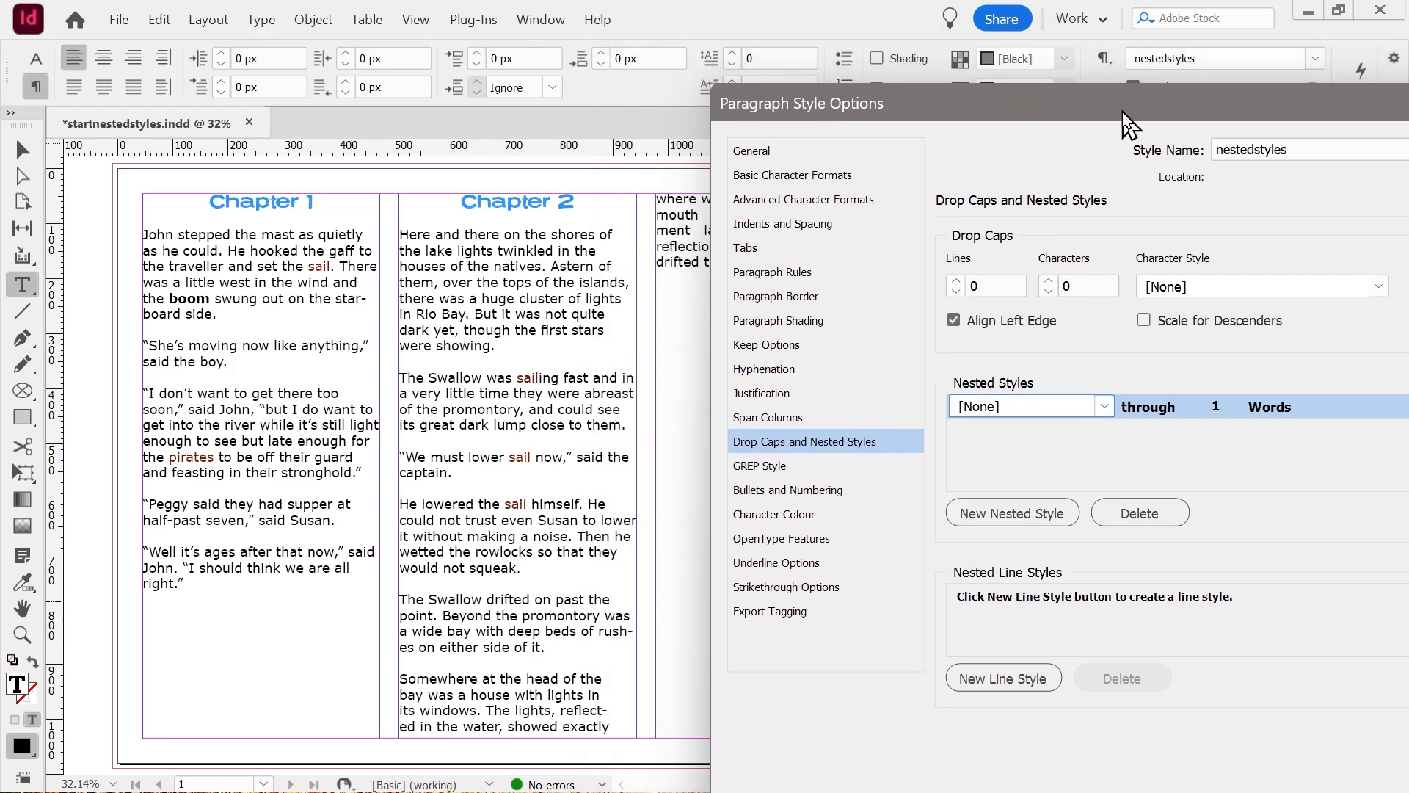
{"action": "left_click_drag", "start_coordinate": [1122, 111], "coordinate": [1115, 110]}
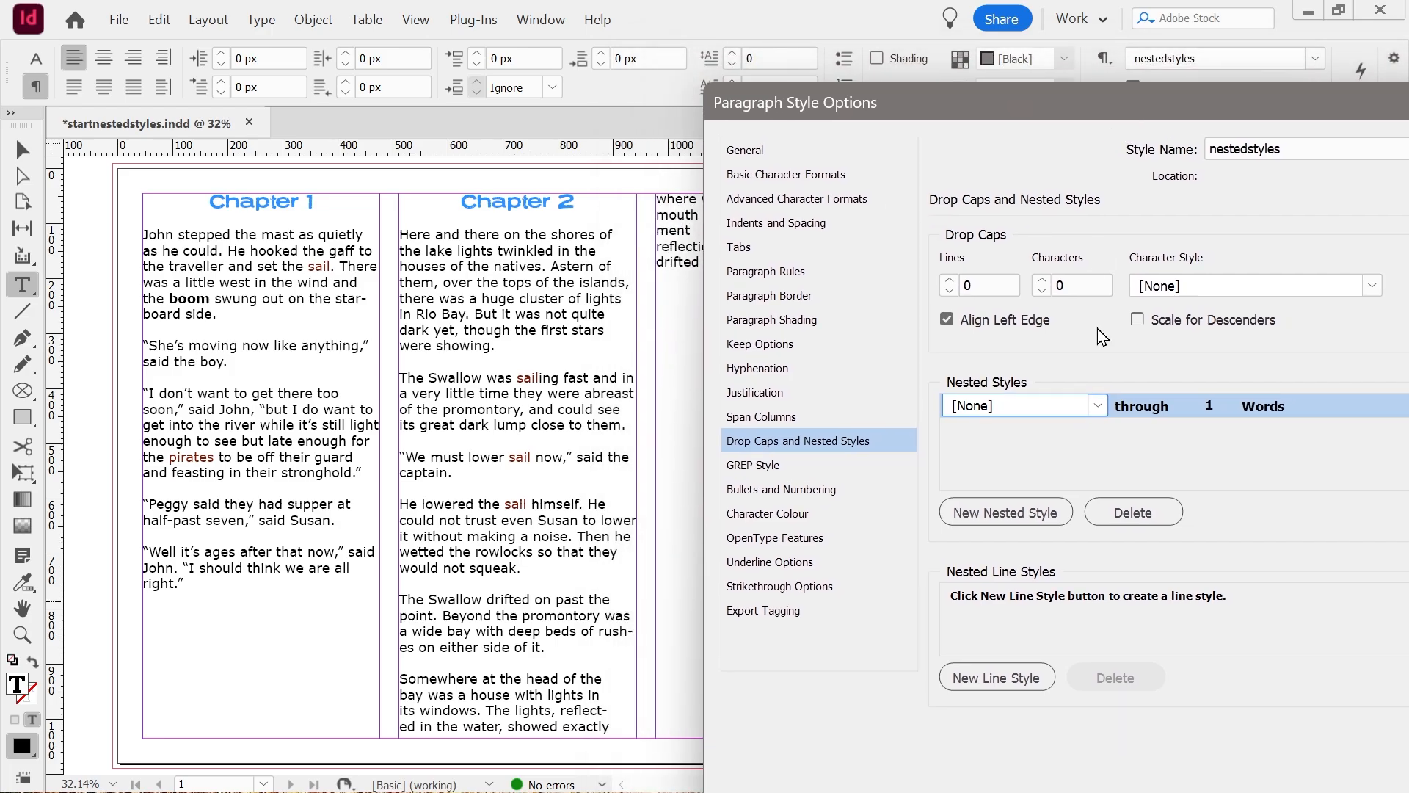
Make the nested style entry apply boldbody through 1 Sentences and accept the nestedstyles paragraph style changes.
{"action": "left_click", "coordinate": [1105, 407]}
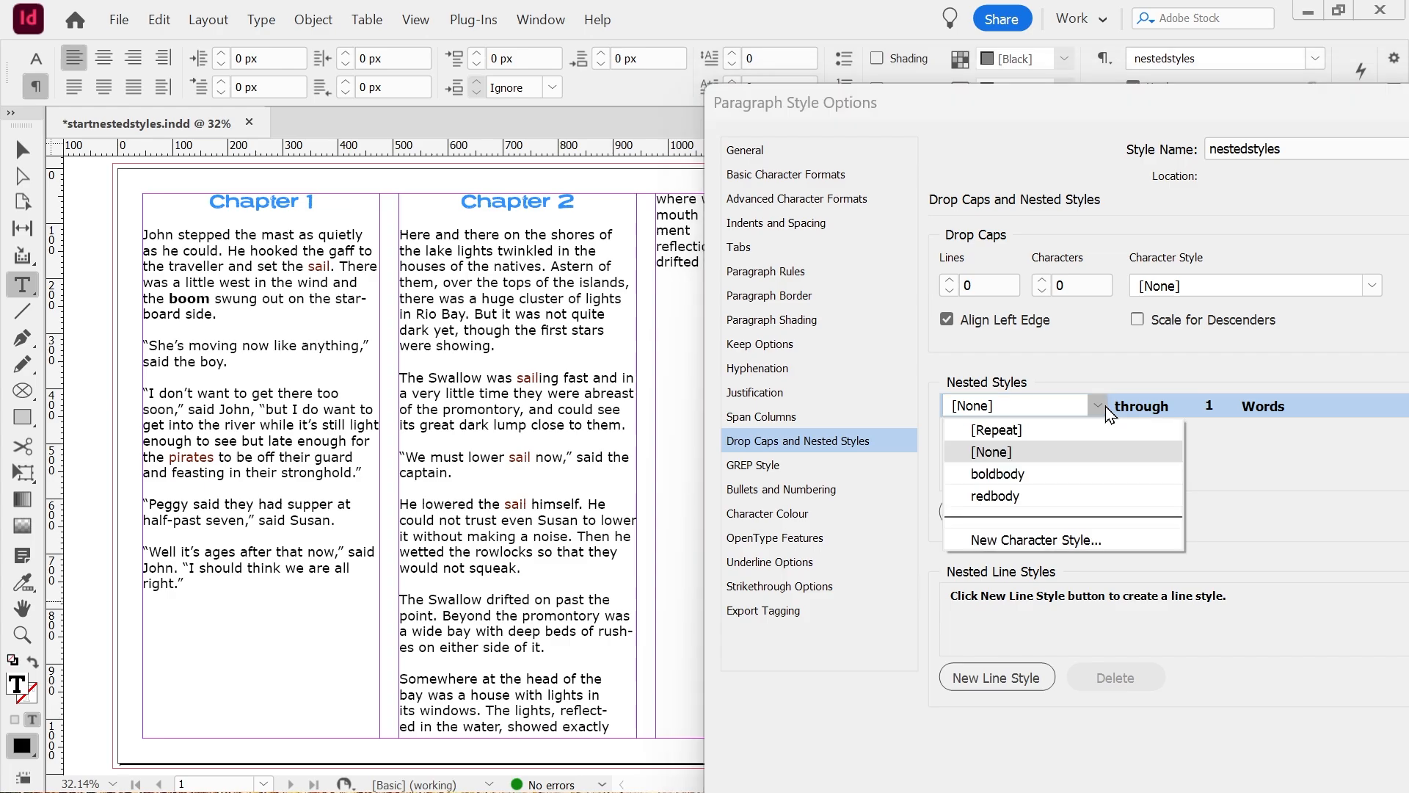
{"action": "left_click", "coordinate": [985, 475]}
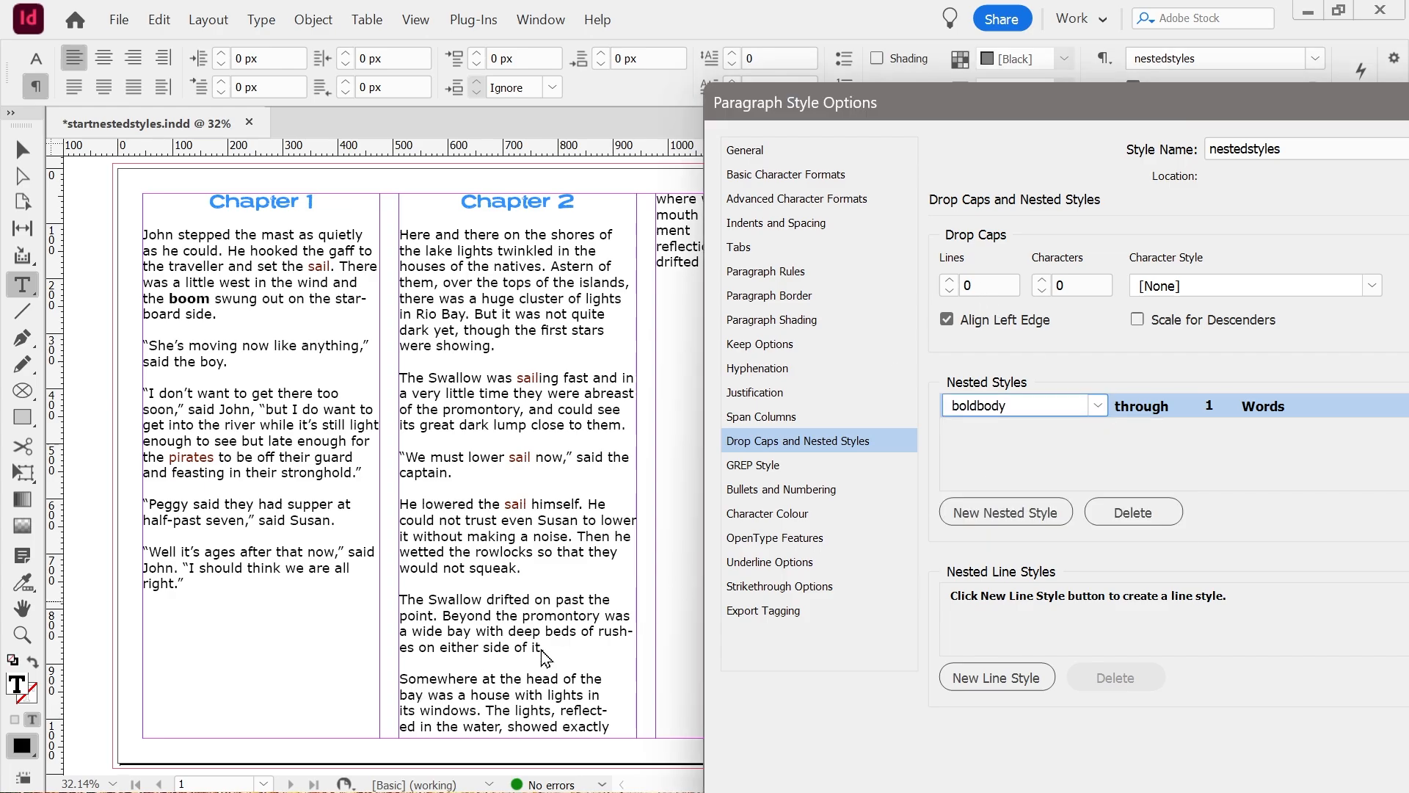
{"action": "left_click", "coordinate": [1248, 402]}
{"action": "left_click", "coordinate": [1347, 406]}
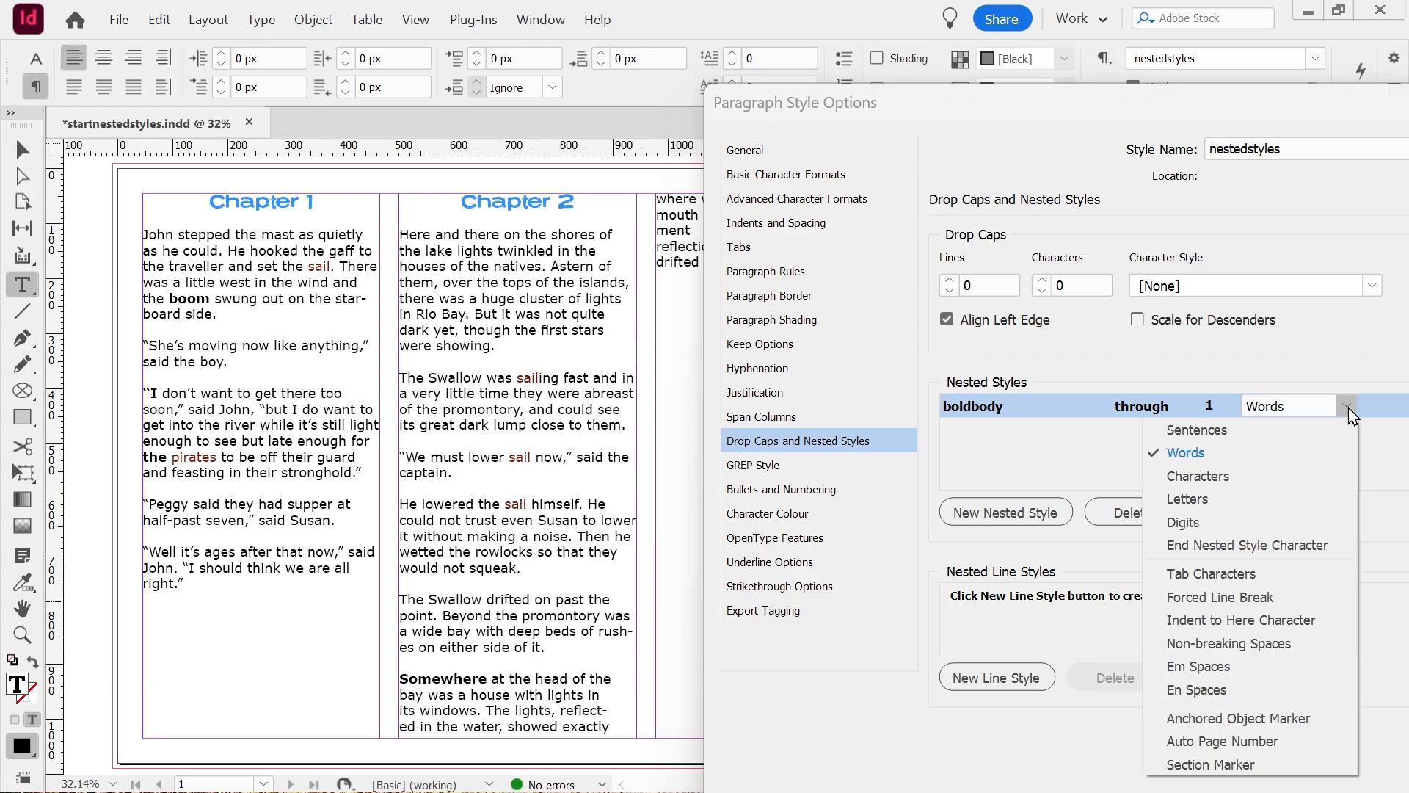
{"action": "left_click", "coordinate": [1198, 430]}
{"action": "left_click", "coordinate": [1150, 456]}
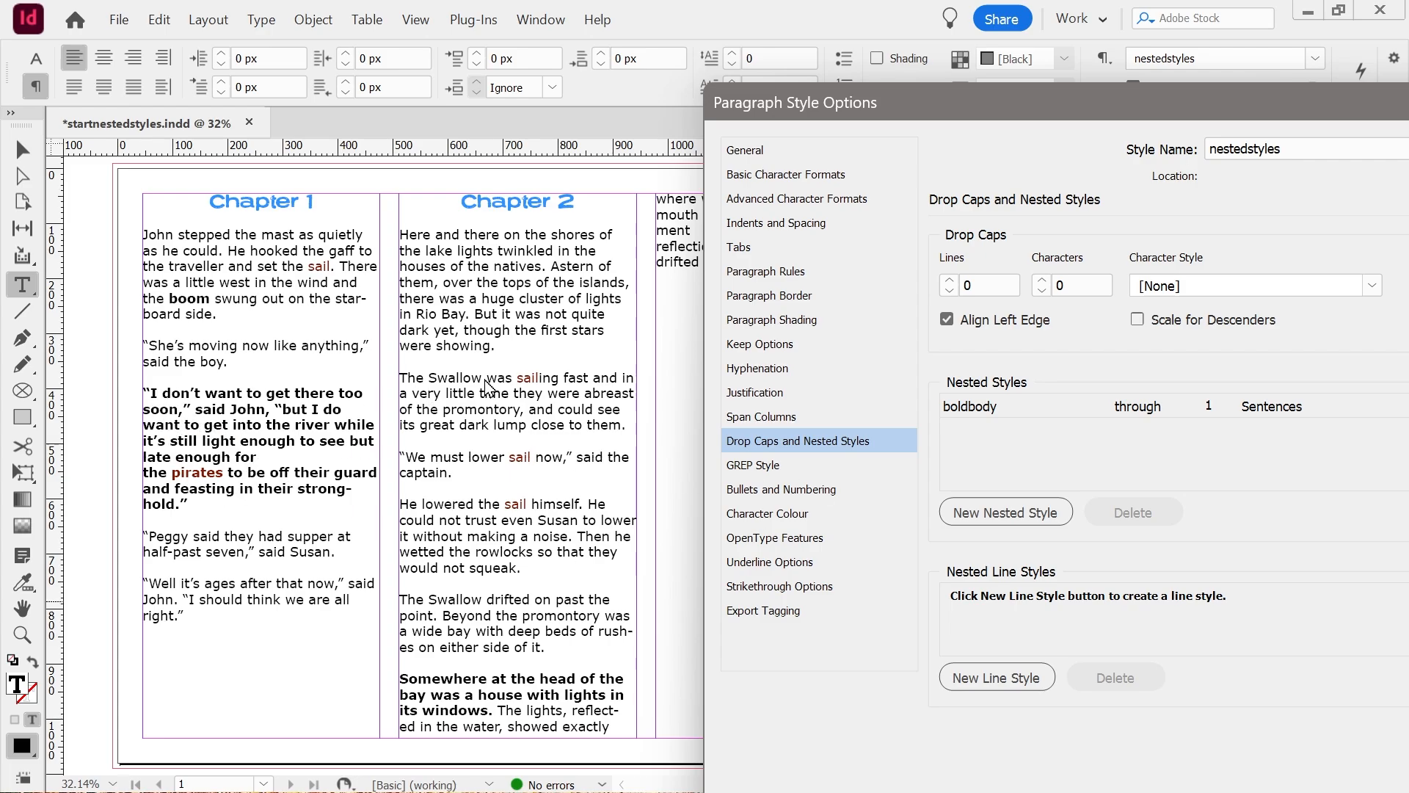
{"action": "left_click_drag", "start_coordinate": [1142, 109], "coordinate": [755, 22]}
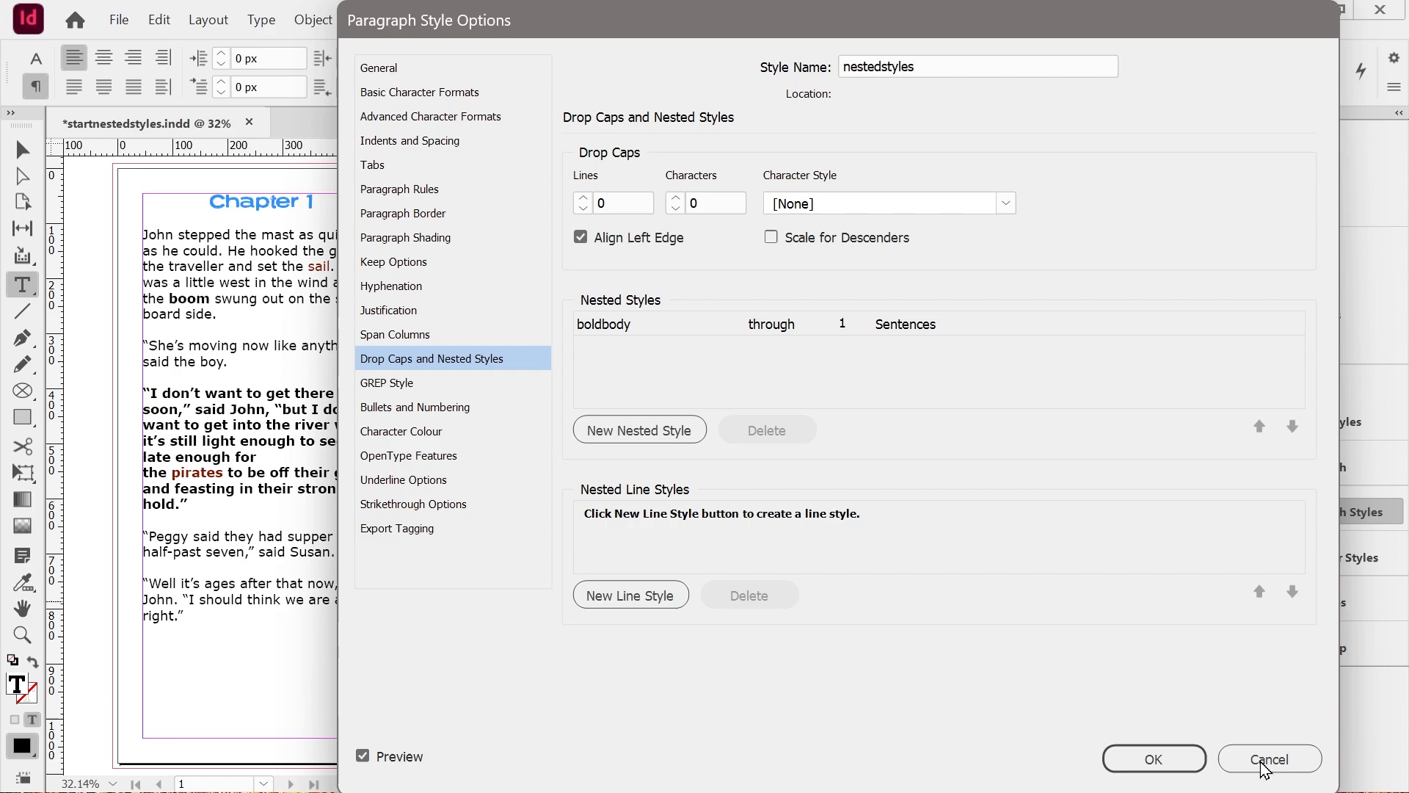
{"action": "left_click", "coordinate": [1157, 762]}
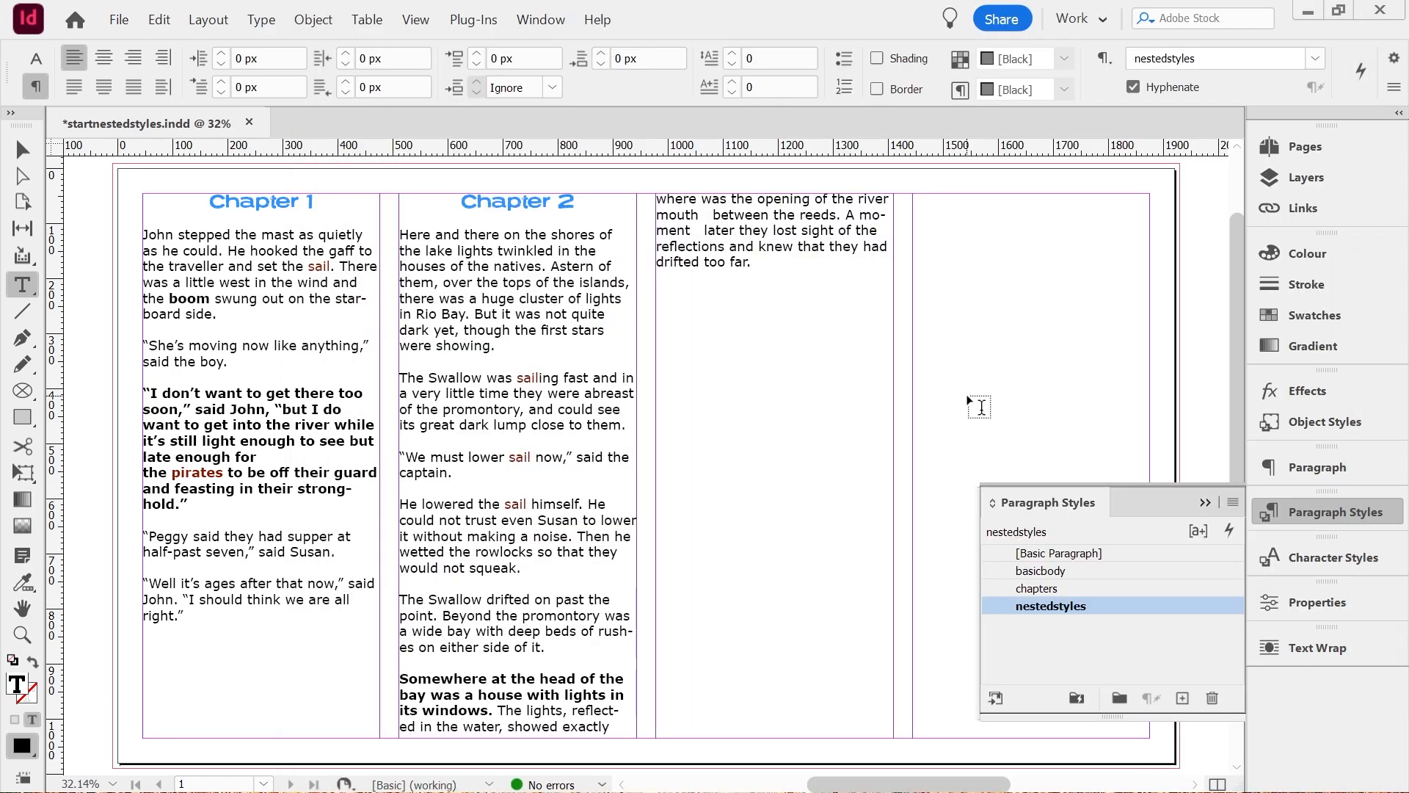
Apply nestedstyles to the first paragraph of Chapter 2 and to the paragraph beginning "He lowered the sail himself".
{"action": "left_click", "coordinate": [465, 297]}
{"action": "left_click", "coordinate": [1050, 606]}
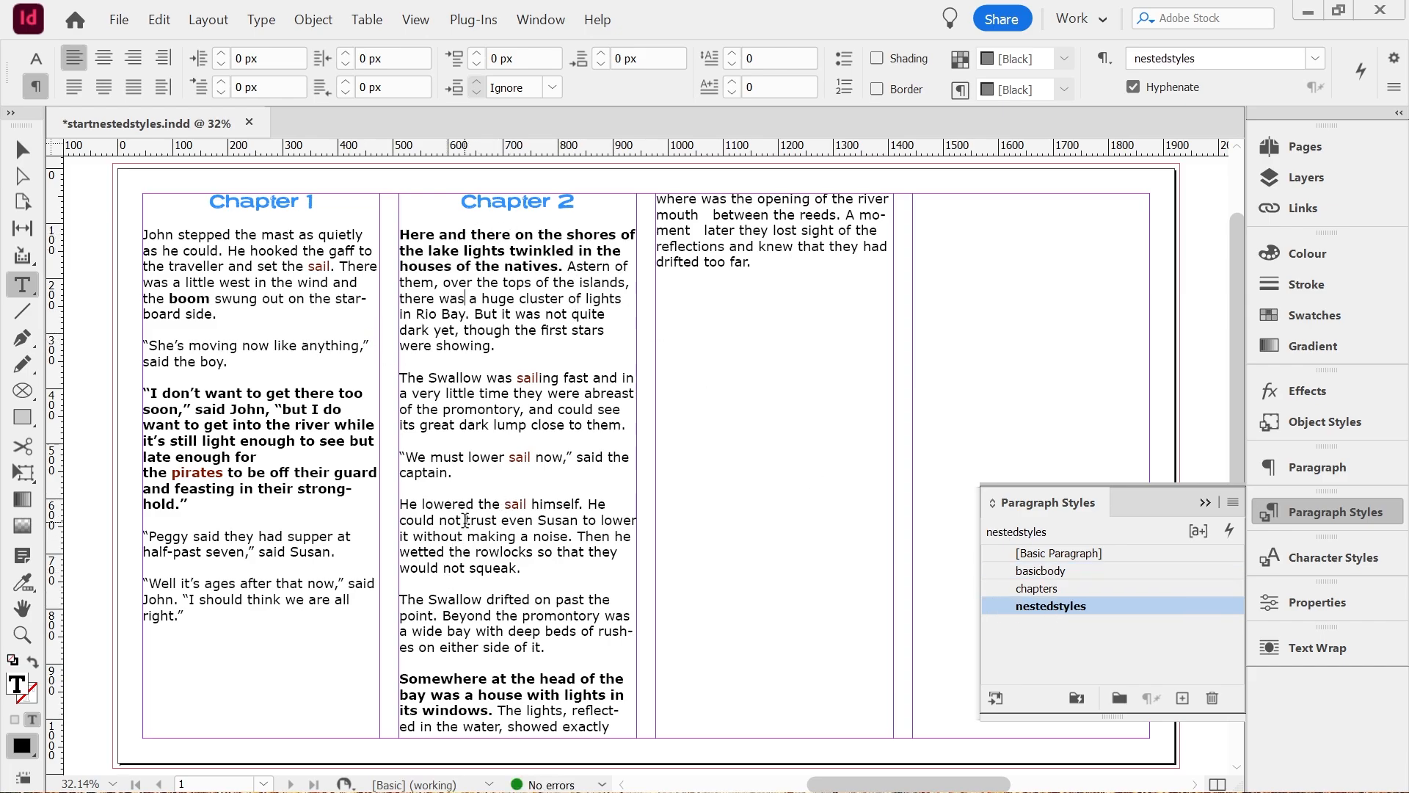
{"action": "left_click", "coordinate": [1125, 570]}
{"action": "left_click", "coordinate": [1066, 607]}
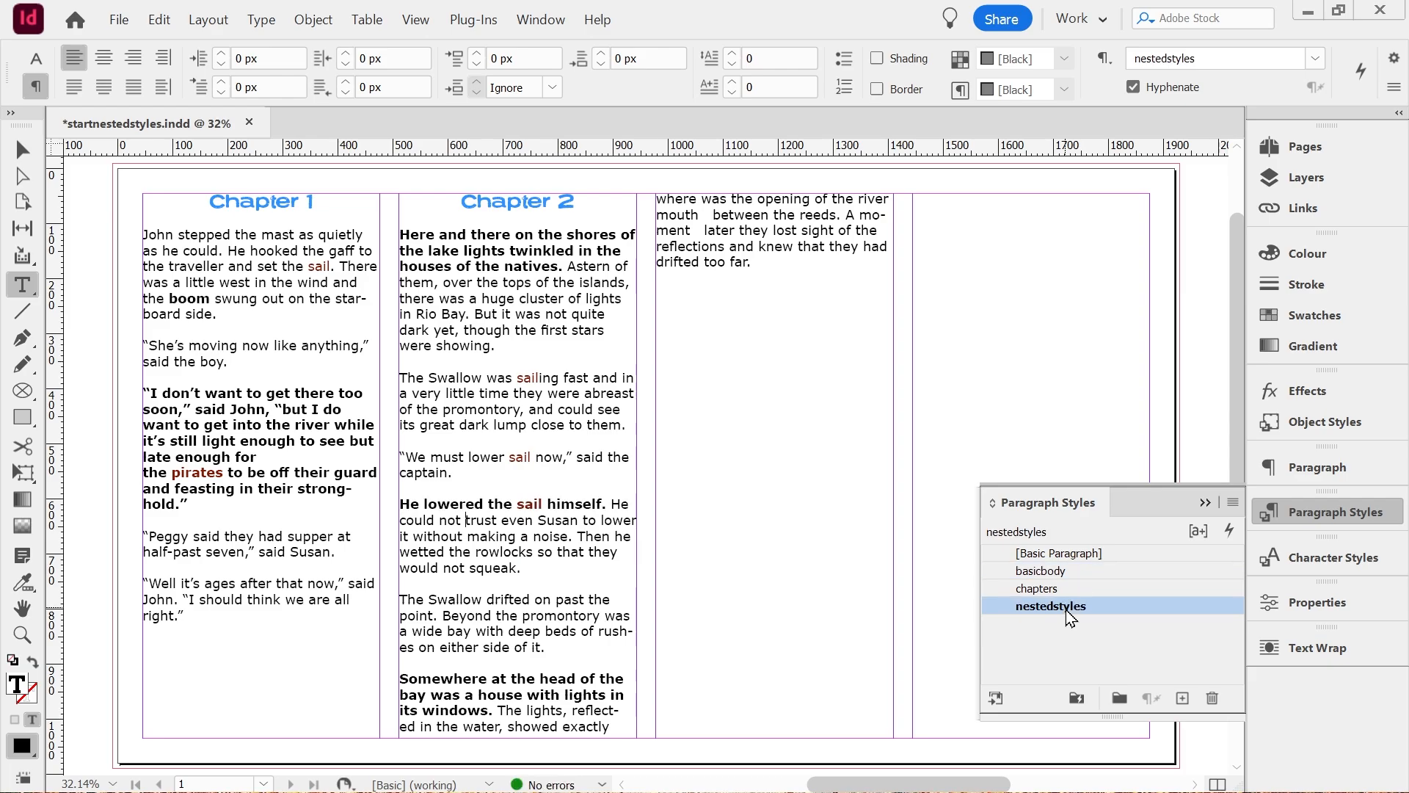